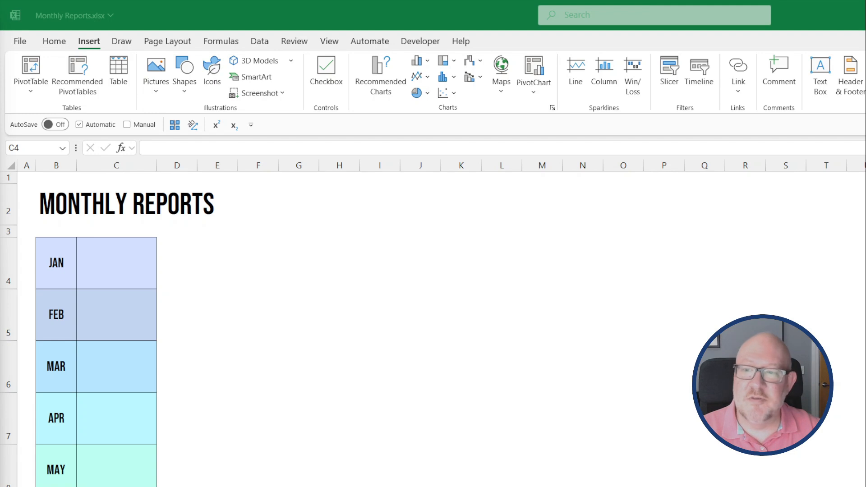
Embed a new Adobe Acrobat Document, displayed as an icon, in cell D4 beside the JAN row.
left_click(183, 264)
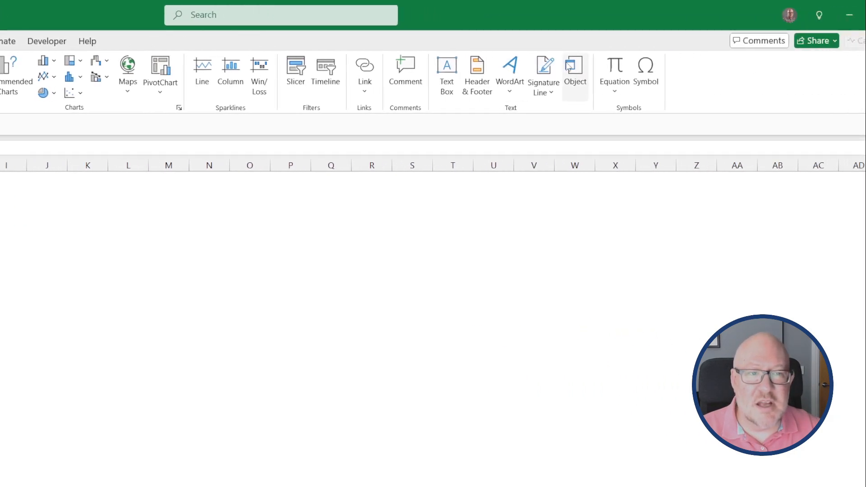
left_click(519, 72)
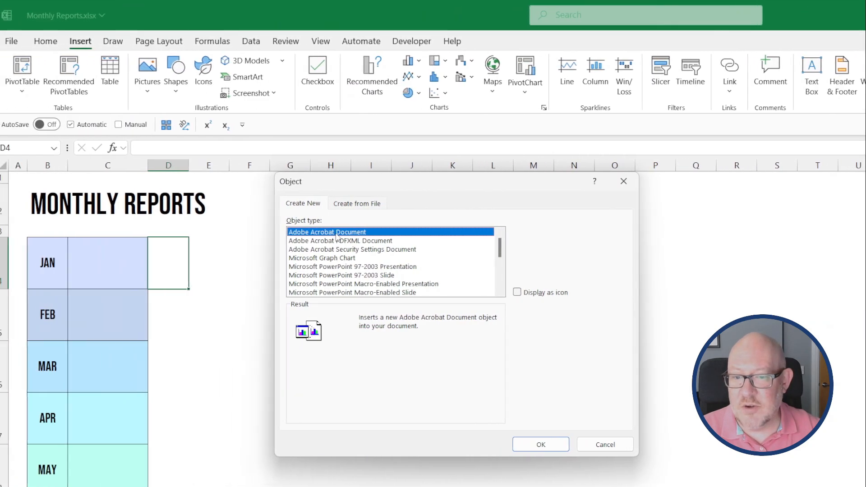
left_click(495, 292)
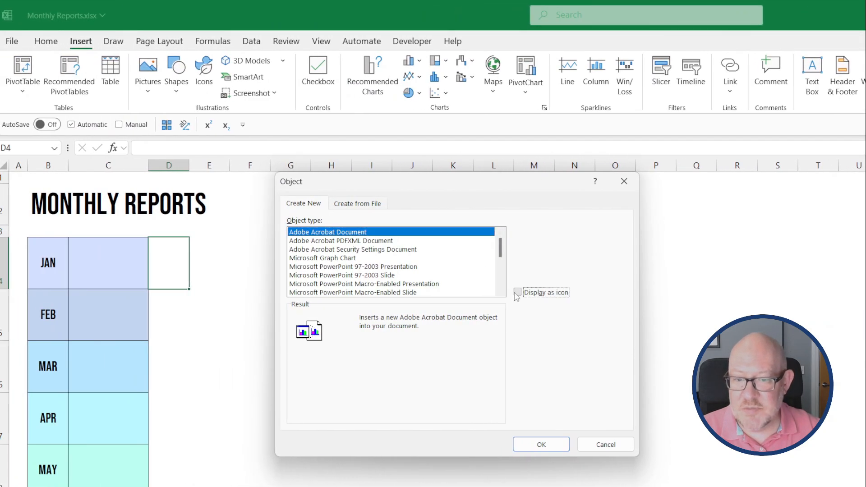
left_click(542, 445)
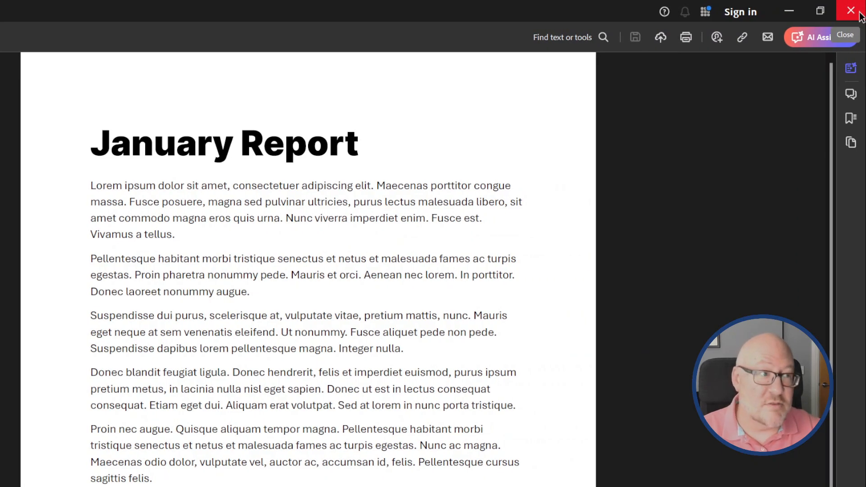
Close Acrobat and delete the embedded Acrobat Document icon from the sheet.
left_click(860, 14)
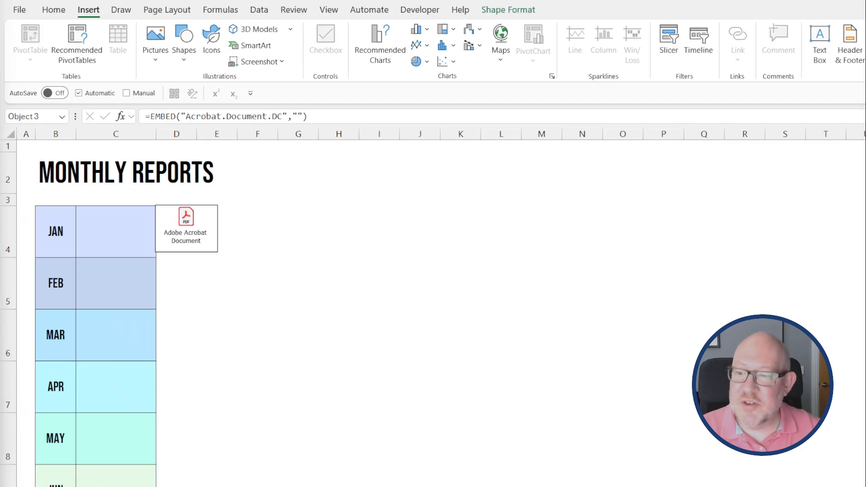
left_click(187, 228)
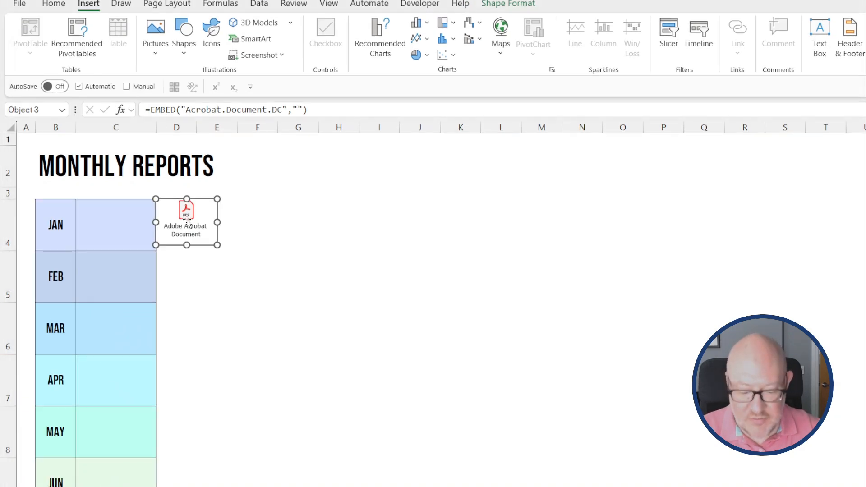
key("Delete")
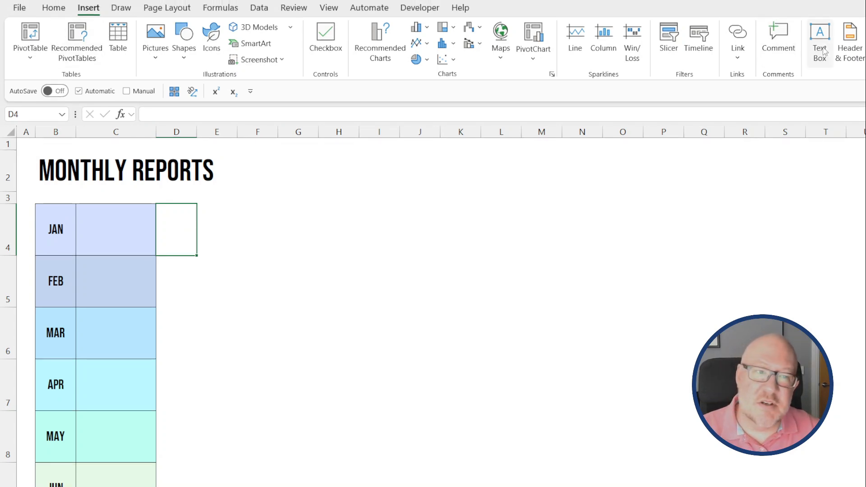
Insert a new Acrobat Document object shown as an icon captioned 'January Report'.
left_click(552, 73)
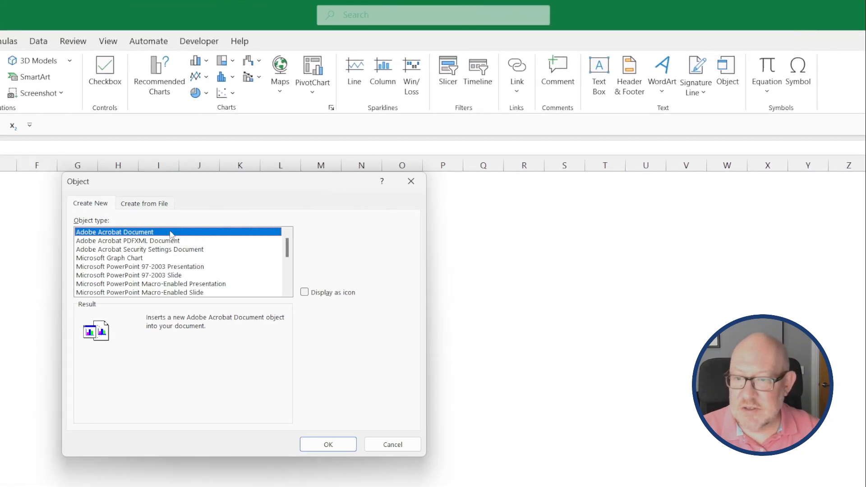
left_click(304, 292)
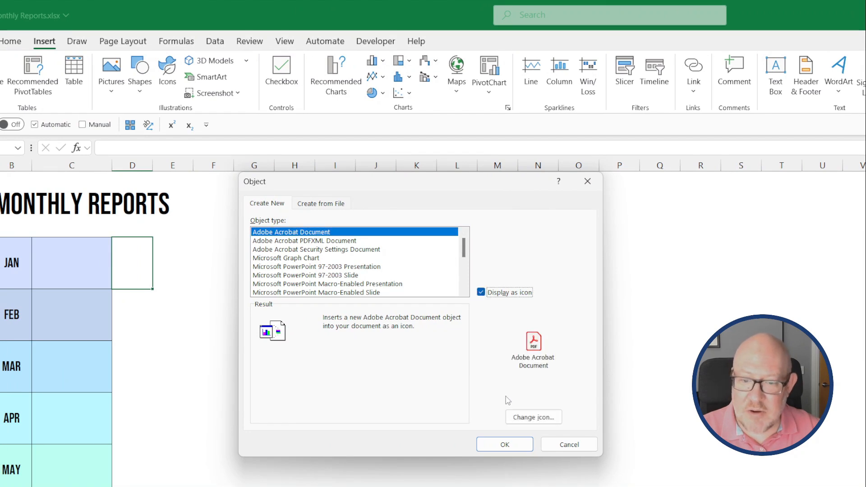
left_click(556, 419)
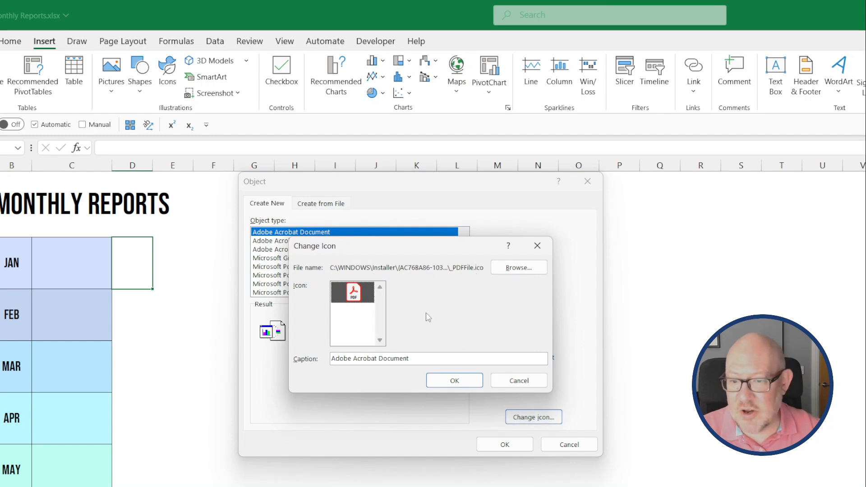
left_click(421, 357)
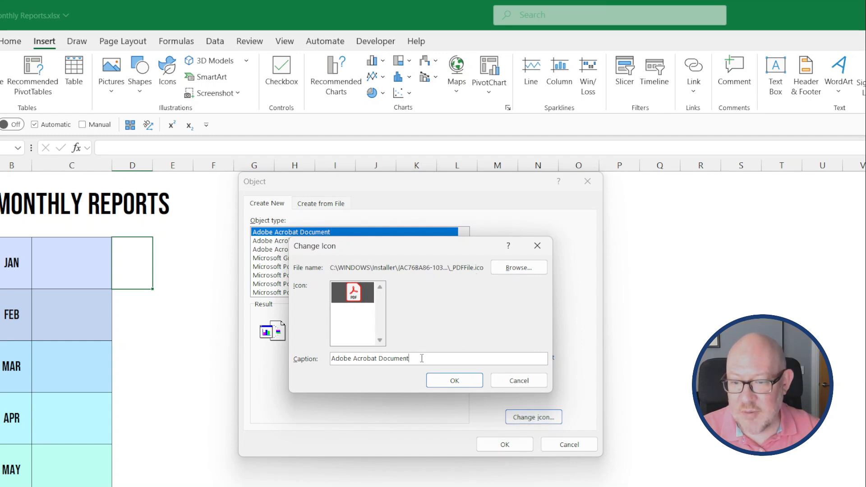
left_click_drag(422, 358, 292, 355)
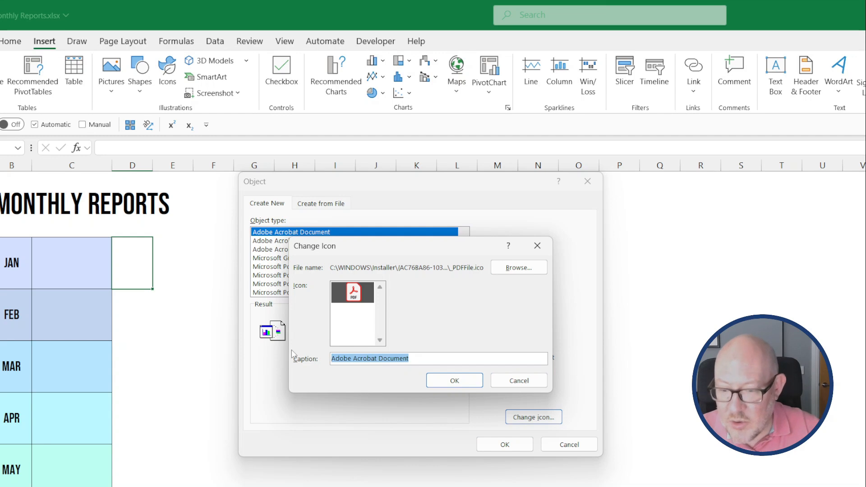
type("Januar")
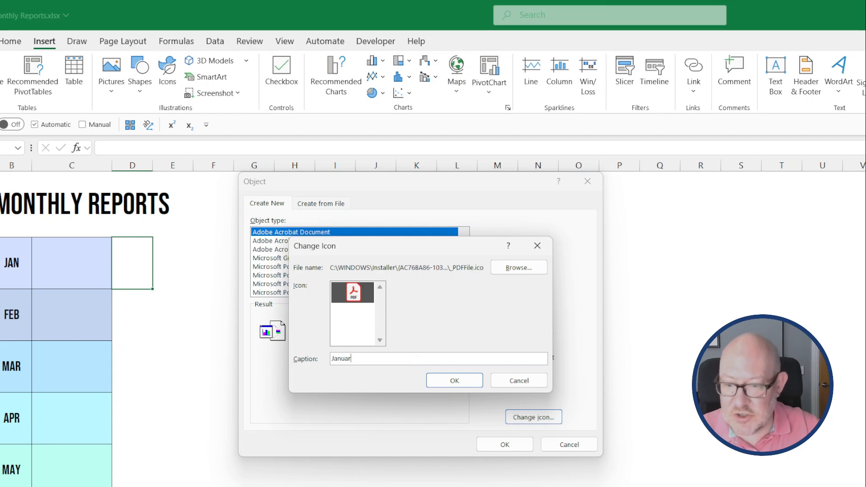
type("y ")
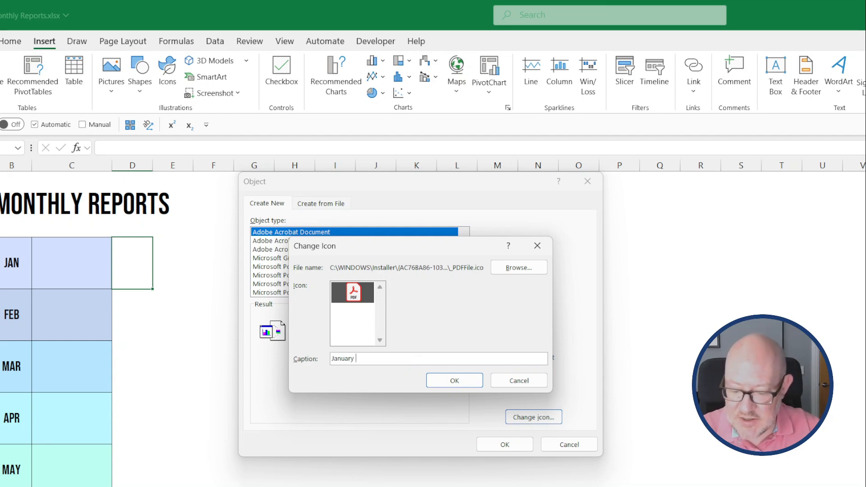
type("Report")
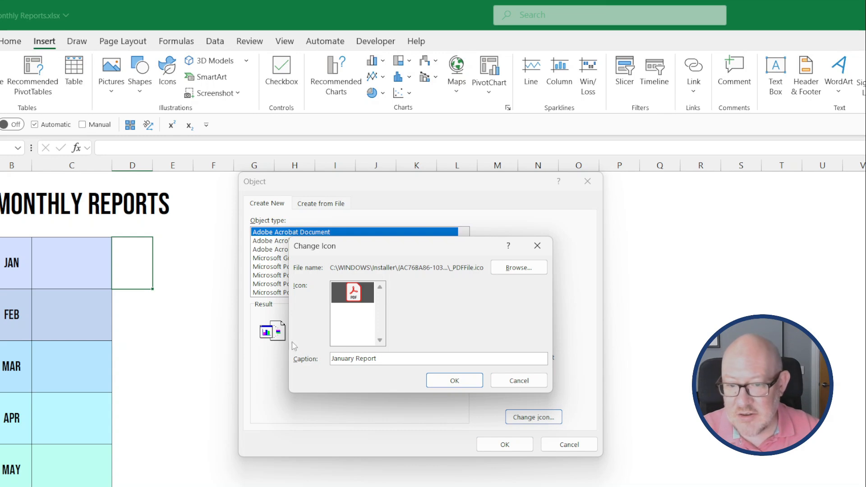
left_click(454, 380)
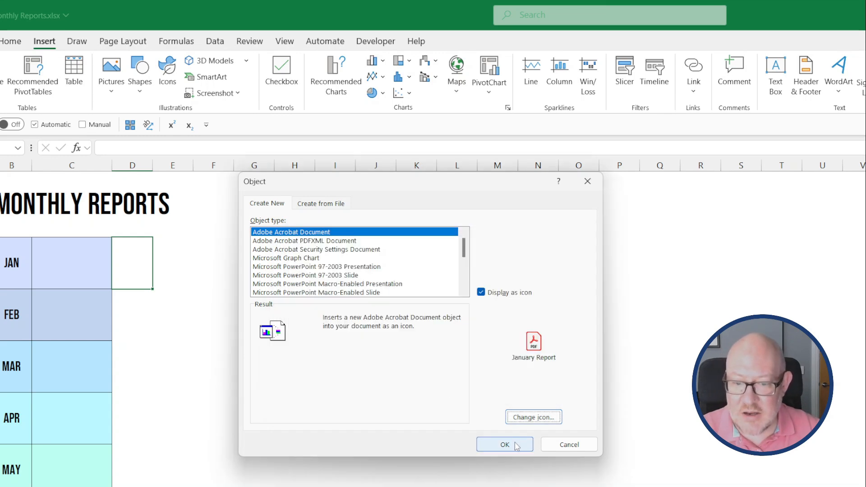
left_click(508, 444)
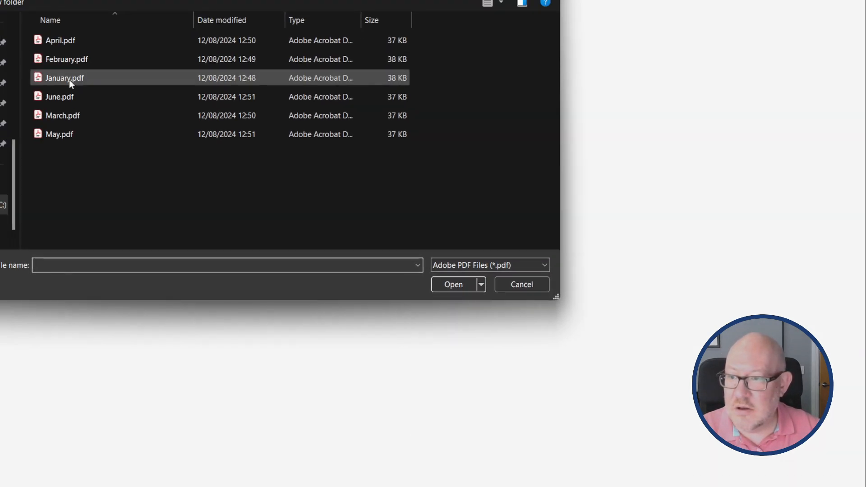
Load January.pdf into the object and move the January Report icon into cell C4.
double_click(69, 80)
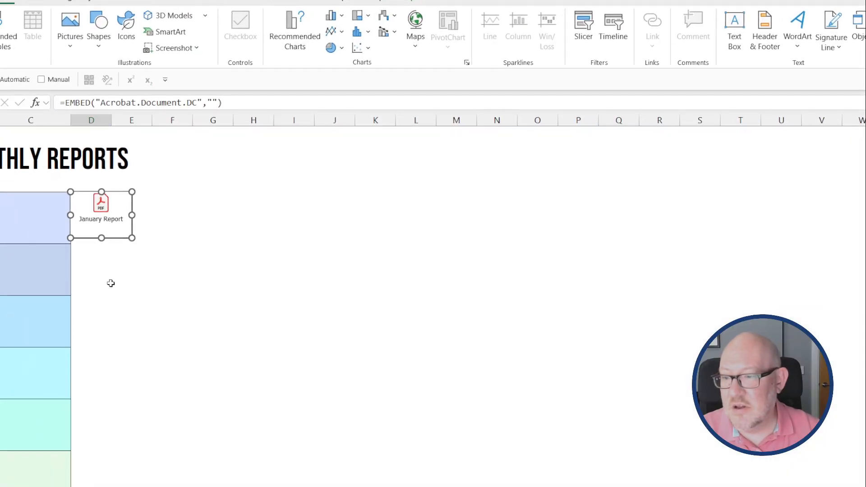
left_click(104, 274)
left_click_drag(103, 207, 31, 207)
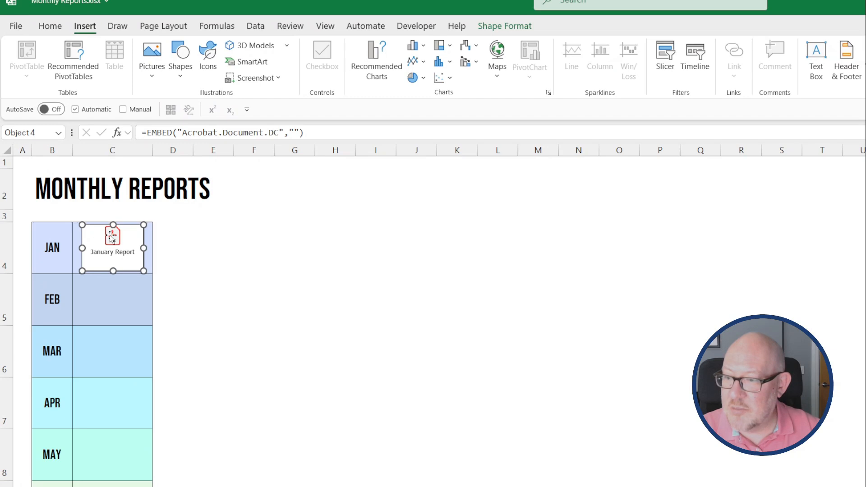
left_click(165, 289)
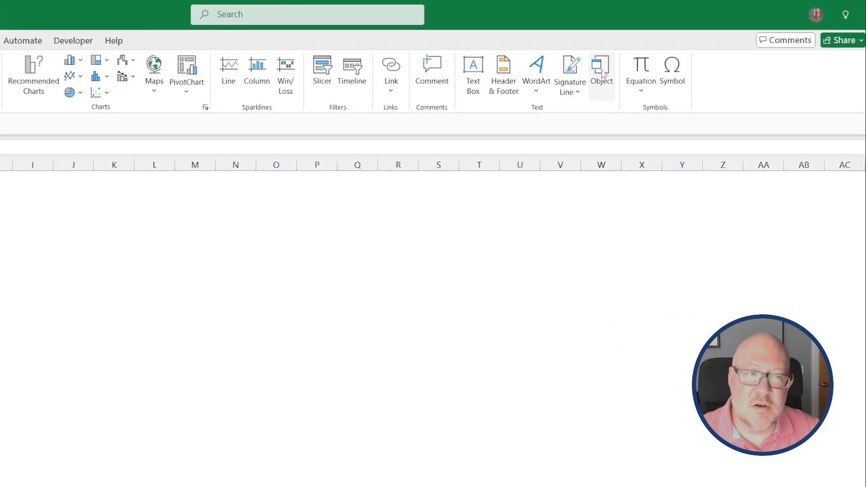
In D5, choose February.pdf to embed from file, displayed as an icon.
left_click(602, 75)
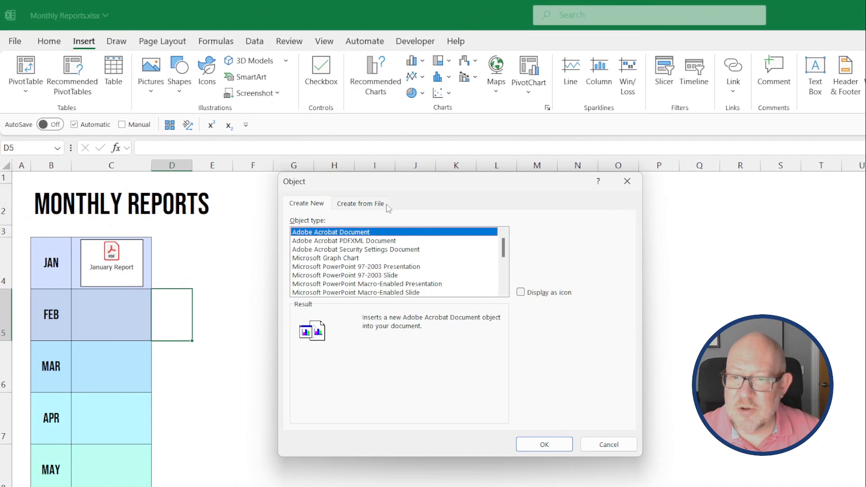
left_click(388, 209)
left_click(550, 238)
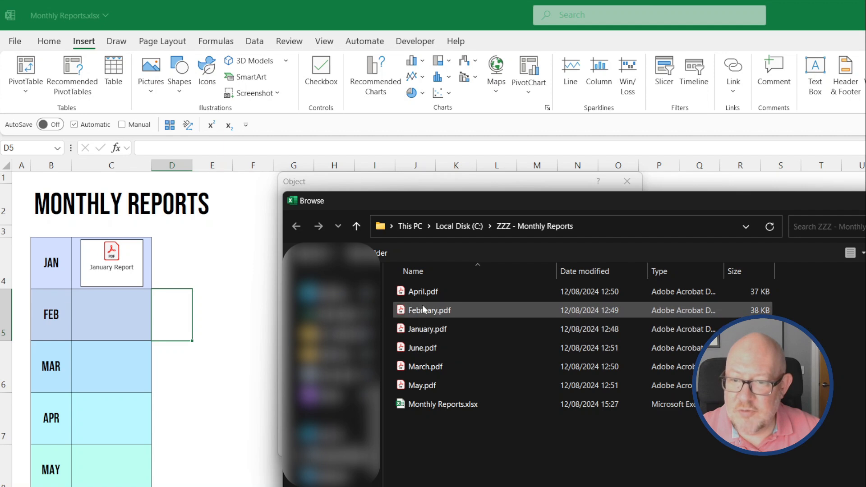
double_click(425, 312)
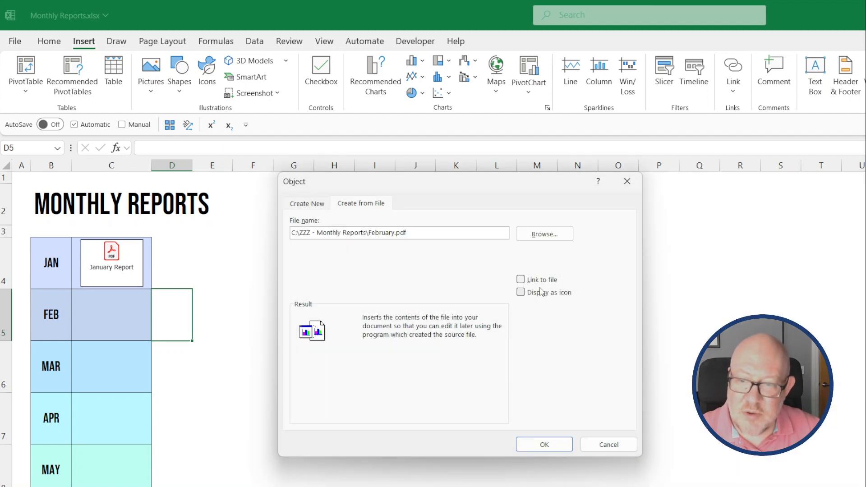
left_click(521, 293)
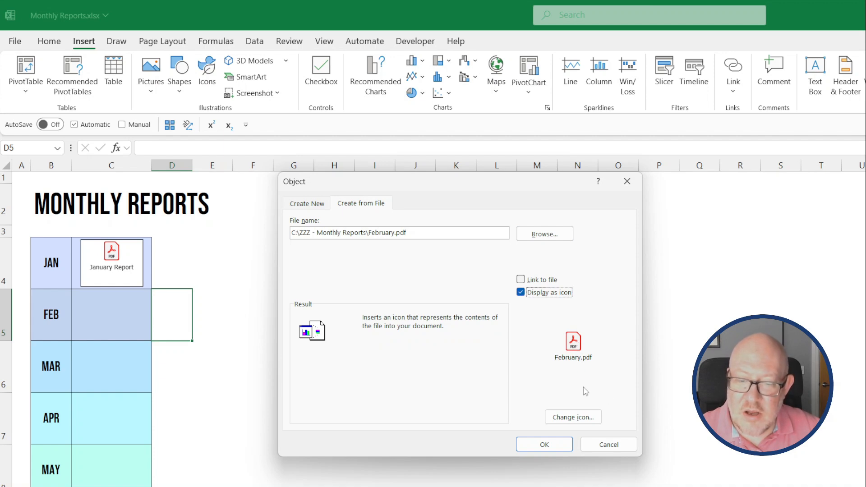
Change the icon caption to 'February Report' and insert the object into the sheet.
left_click(591, 420)
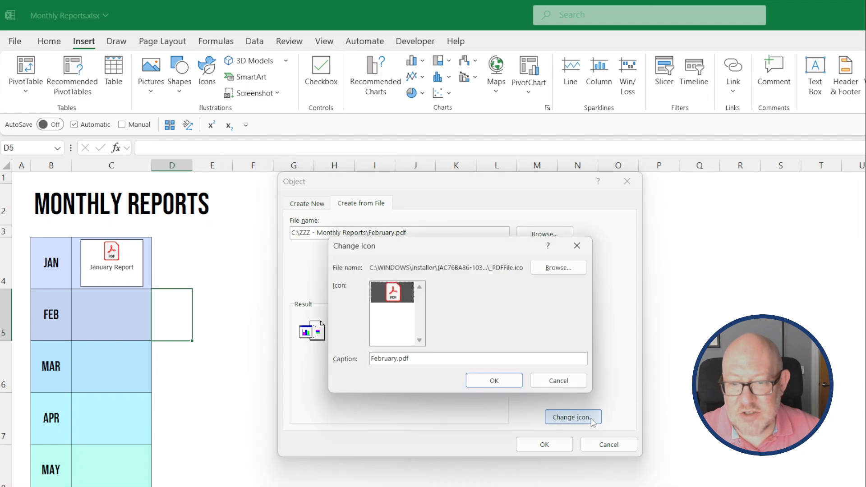
left_click(420, 358)
key("BackSpace")
key("BackSpace")
key("BackSpace")
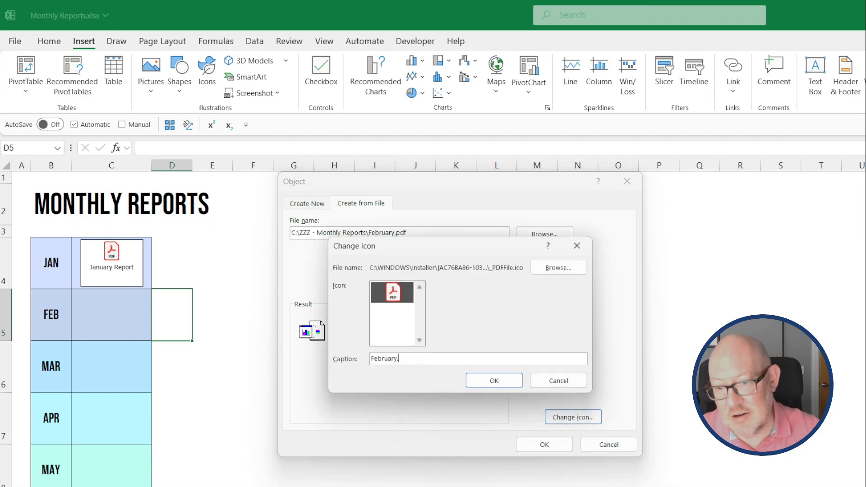
key("BackSpace")
type("Re")
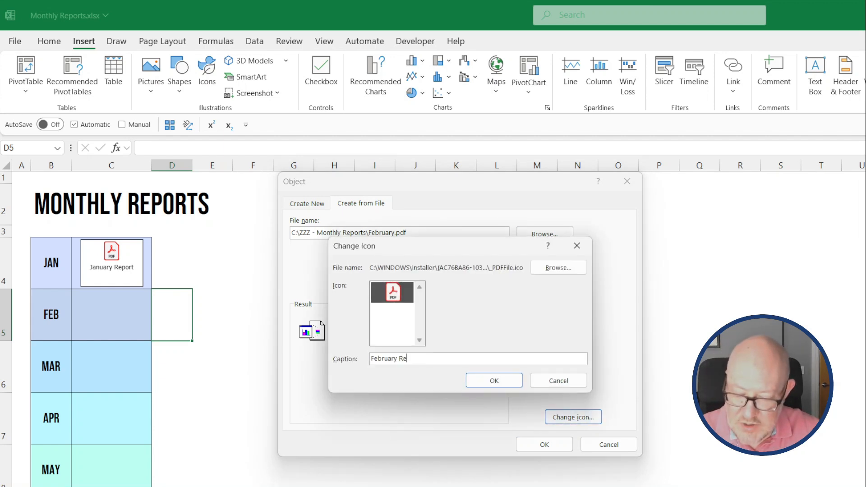
type("port")
left_click(494, 380)
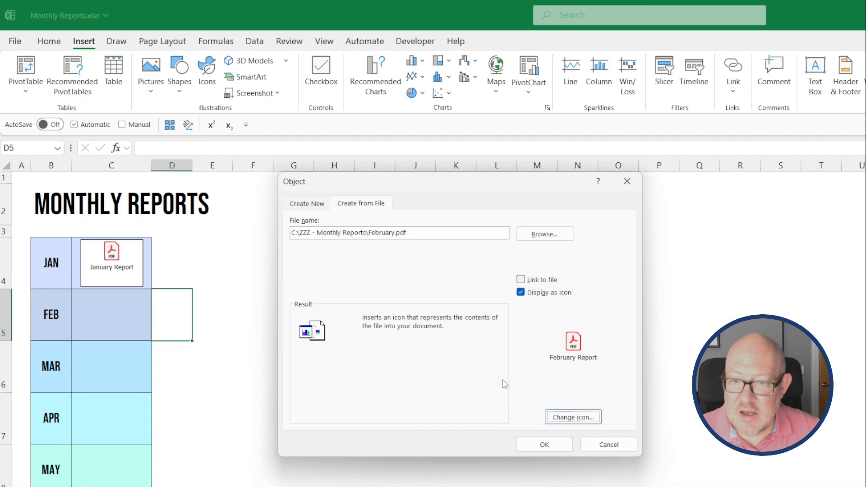
left_click(555, 447)
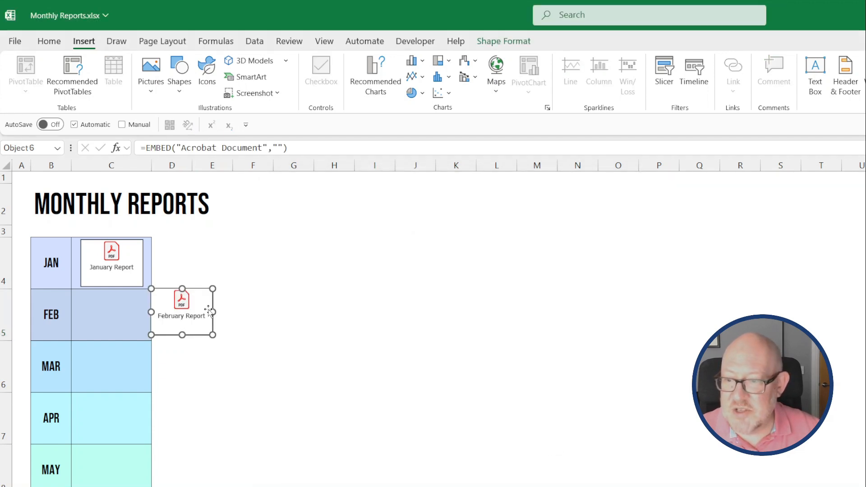
Move the February Report icon from D5 into cell C5, beneath the January Report icon.
left_click_drag(209, 311, 113, 308)
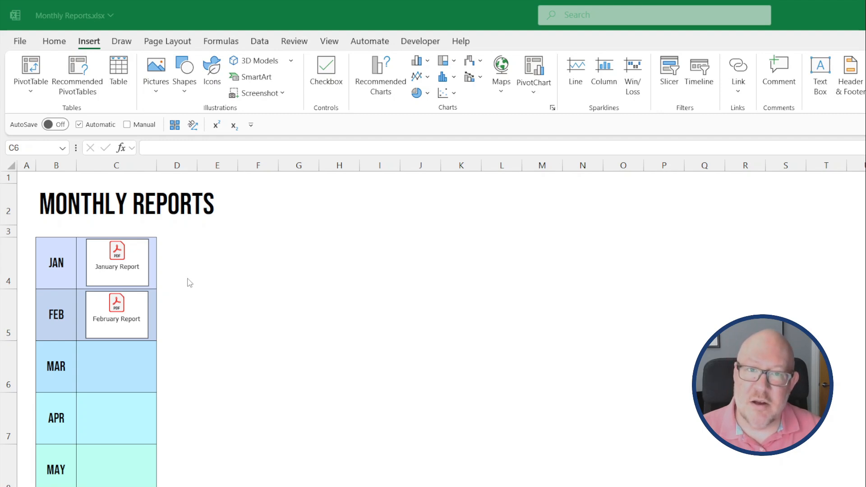
double_click(131, 273)
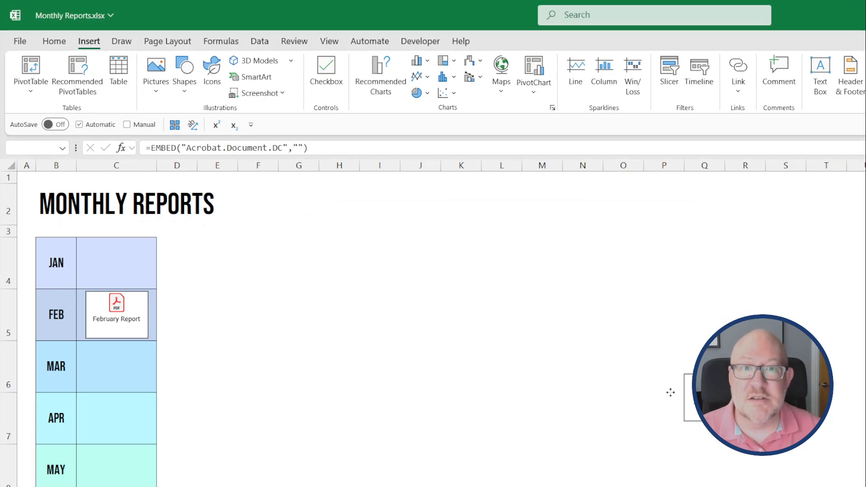
left_click_drag(671, 393, 110, 269)
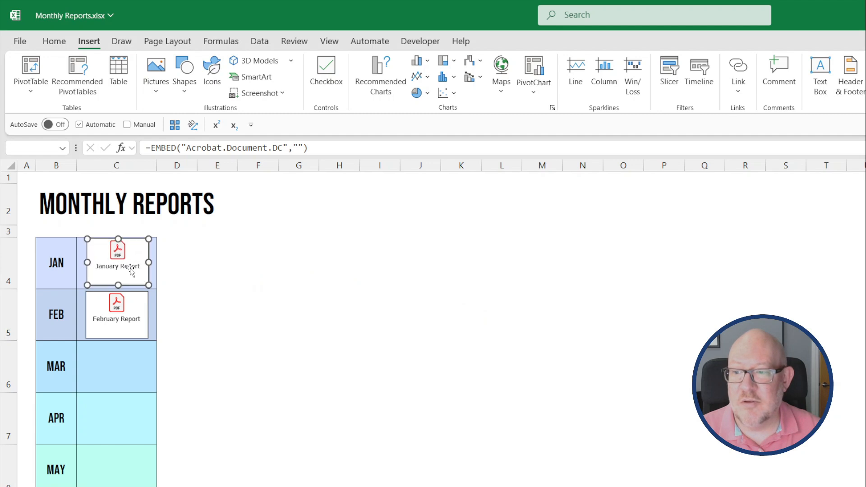
key("Escape")
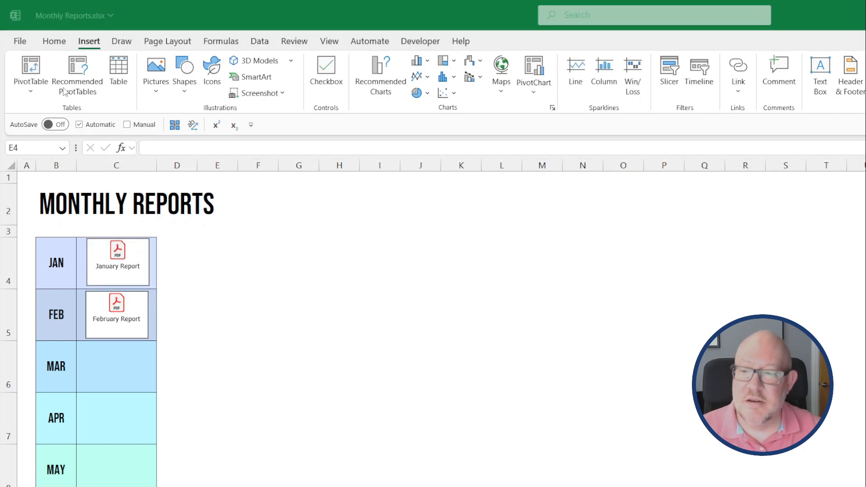
Delete the January Report and February Report icons.
left_click(134, 277)
key("Delete")
left_click(134, 328)
key("Delete")
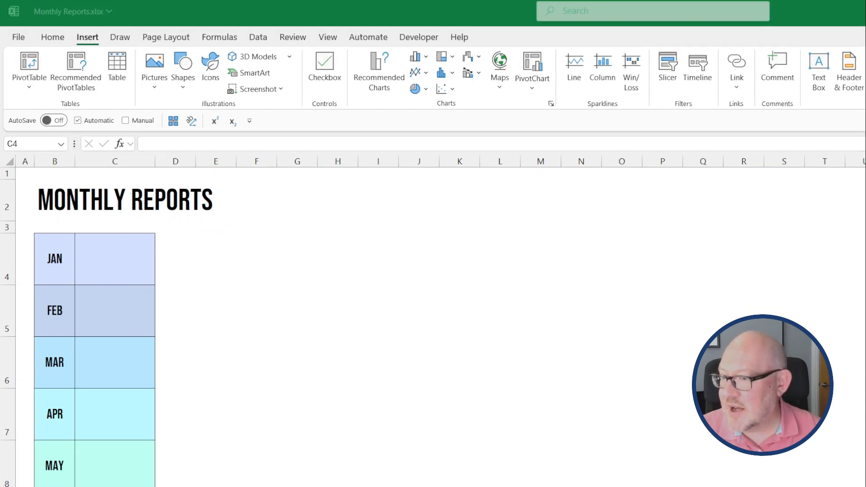
In D4, start inserting a Package object displayed as an icon.
left_click(171, 260)
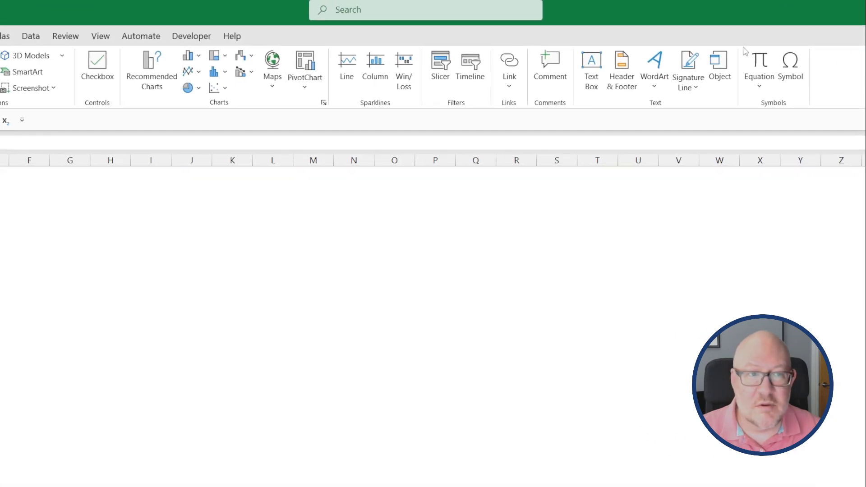
left_click(722, 66)
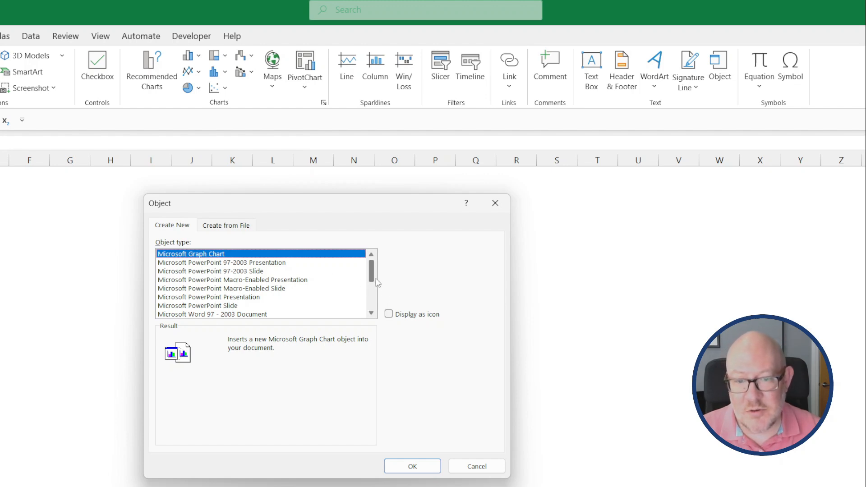
left_click_drag(373, 279, 367, 309)
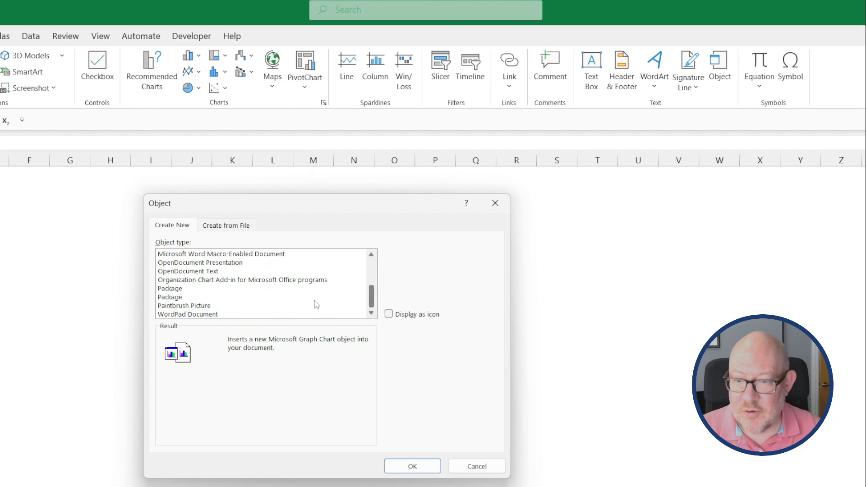
left_click(186, 290)
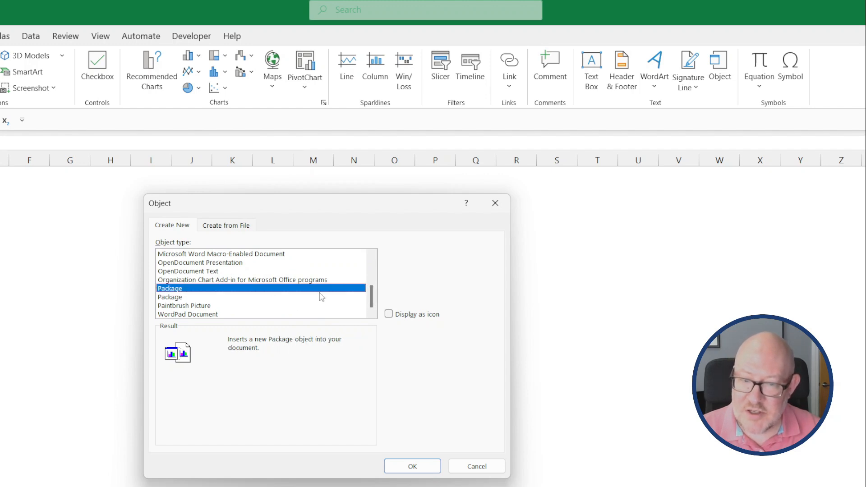
left_click(390, 315)
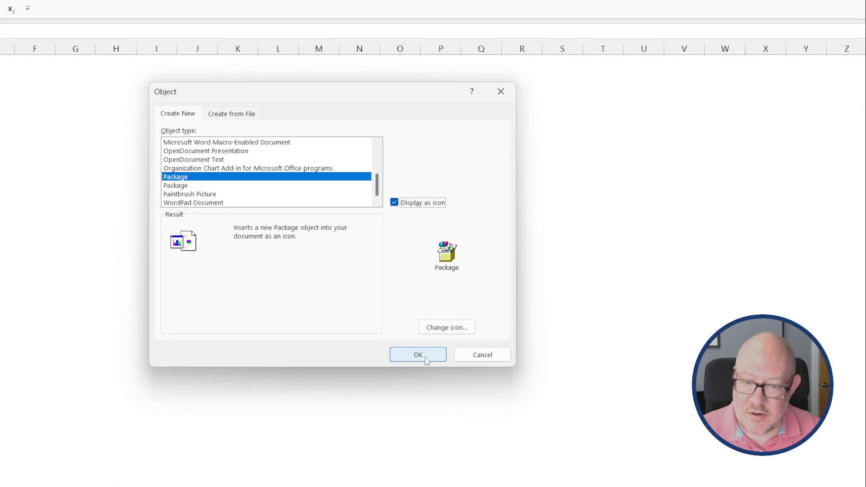
left_click(418, 356)
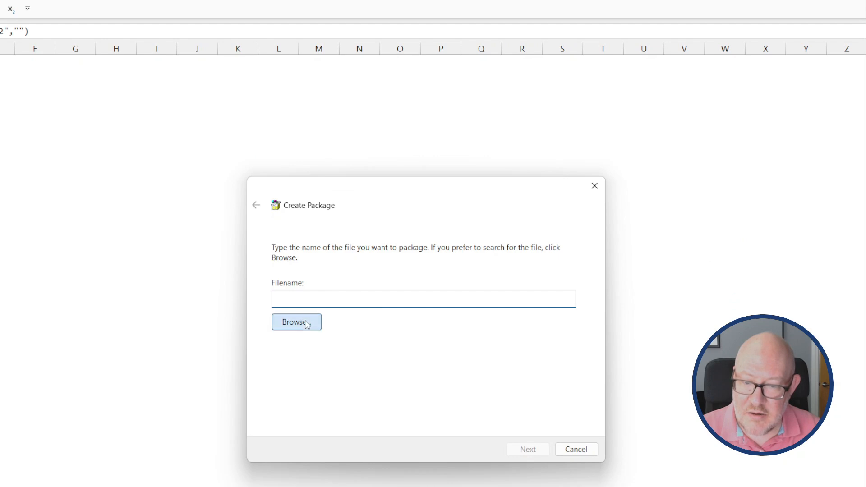
Package January.pdf into the object, then delete the inserted Package object.
left_click(305, 323)
double_click(406, 334)
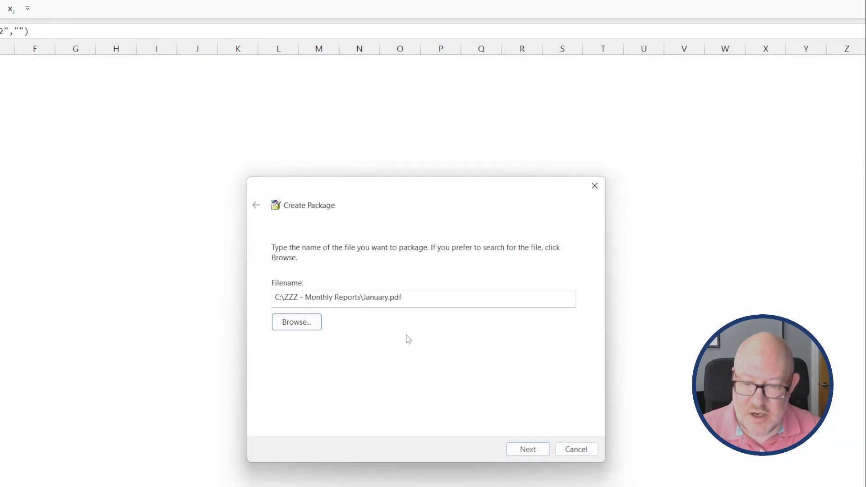
left_click(531, 451)
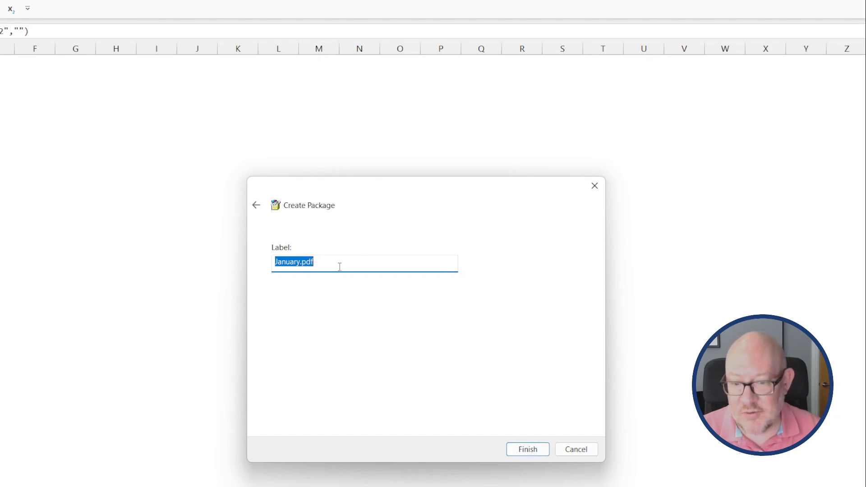
left_click(528, 449)
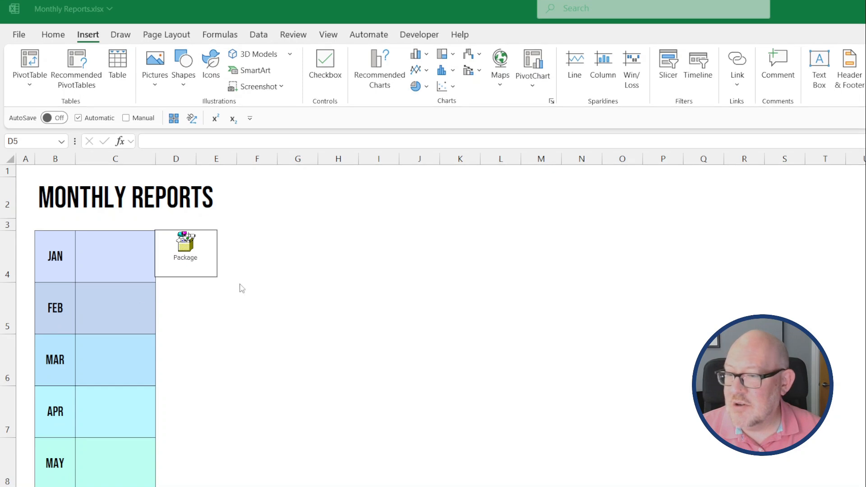
left_click(211, 269)
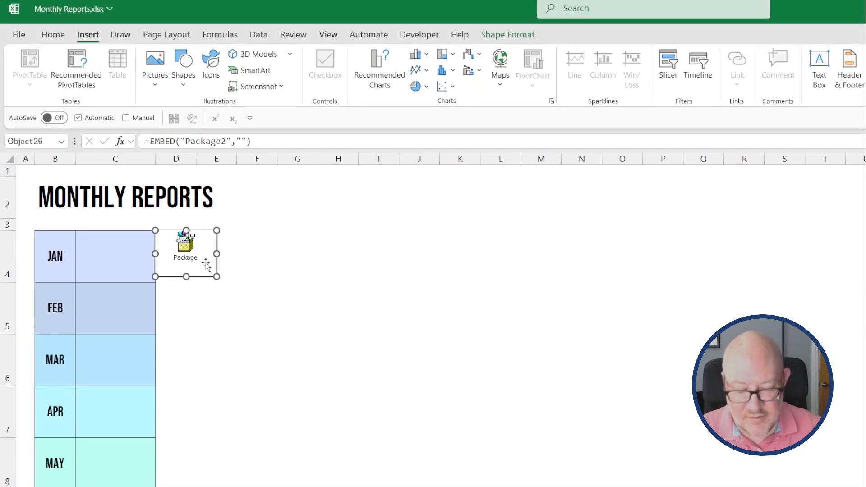
key("Delete")
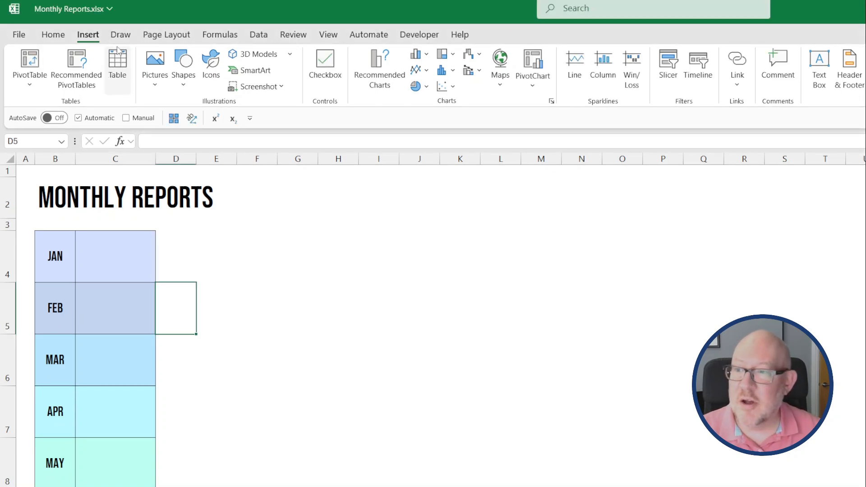
Choose January.pdf for embedding from file, set to display as an icon.
left_click(707, 68)
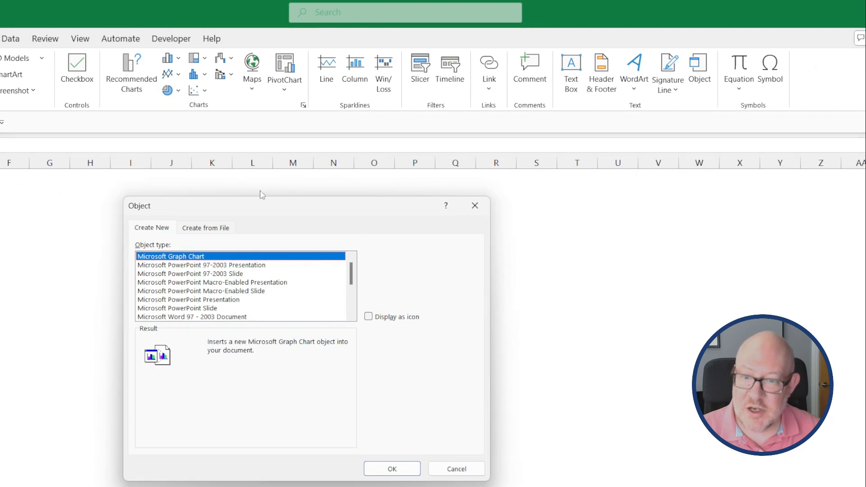
left_click(223, 230)
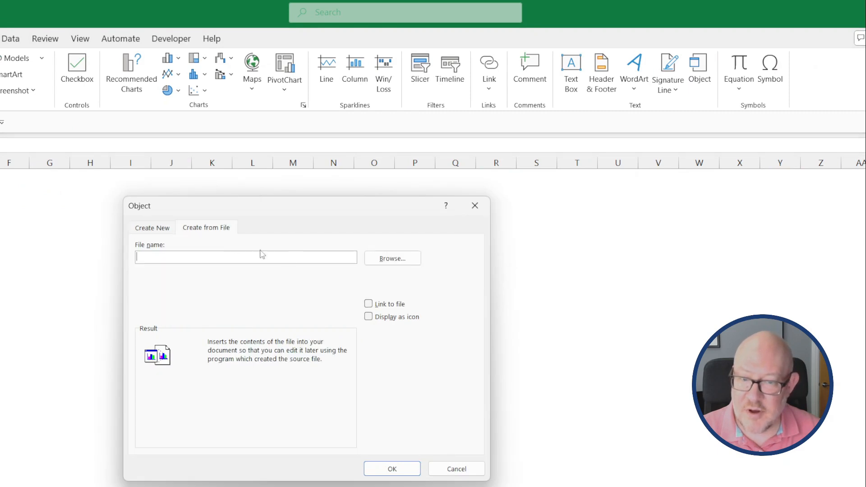
left_click(404, 262)
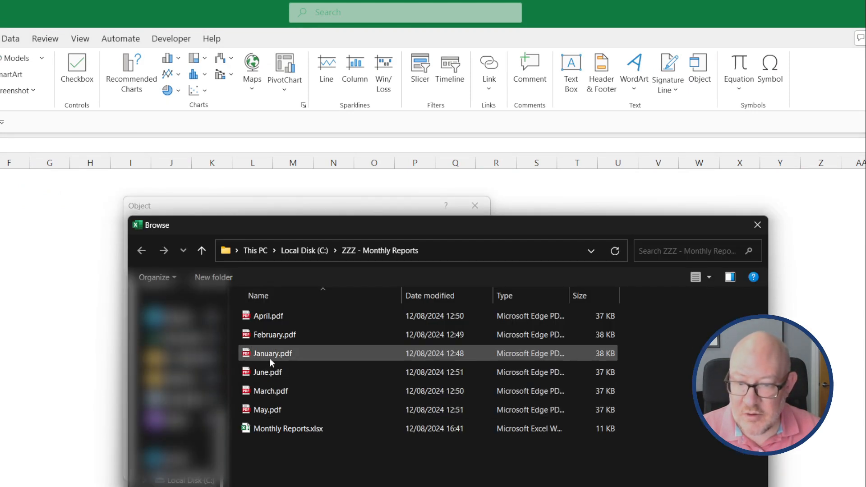
double_click(270, 354)
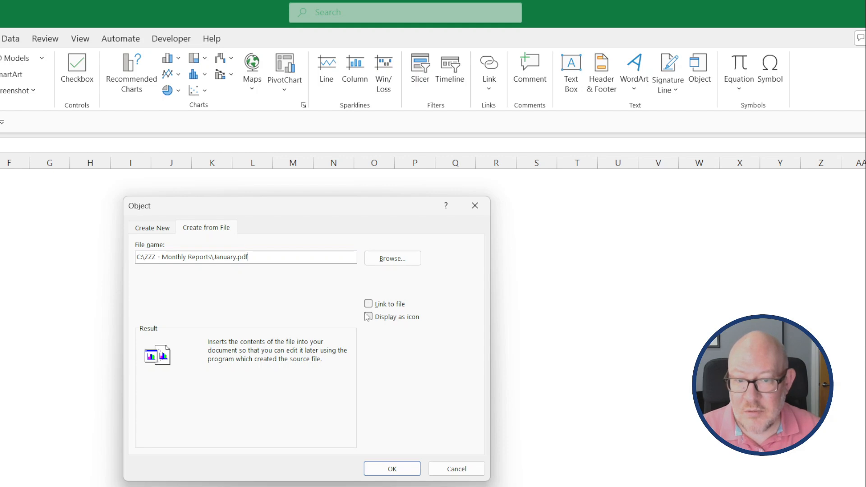
left_click(368, 316)
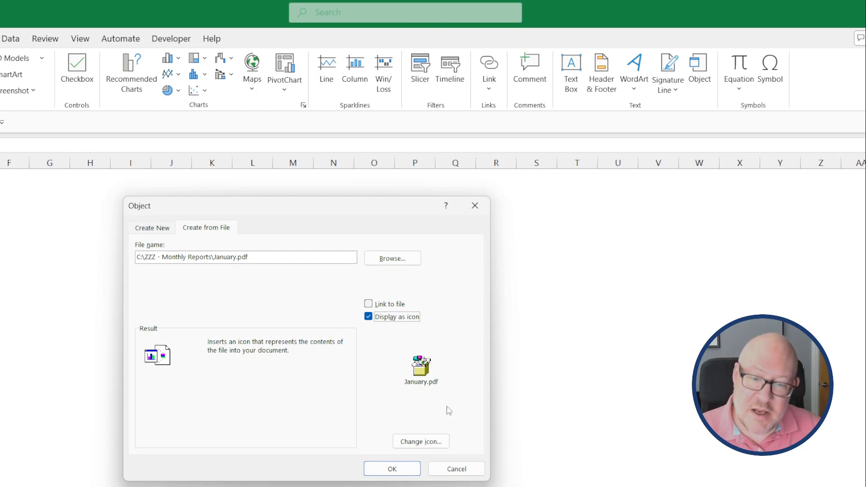
Use C:\Program Files\PDFgear\PDFLauncher.exe as the icon source.
left_click(432, 445)
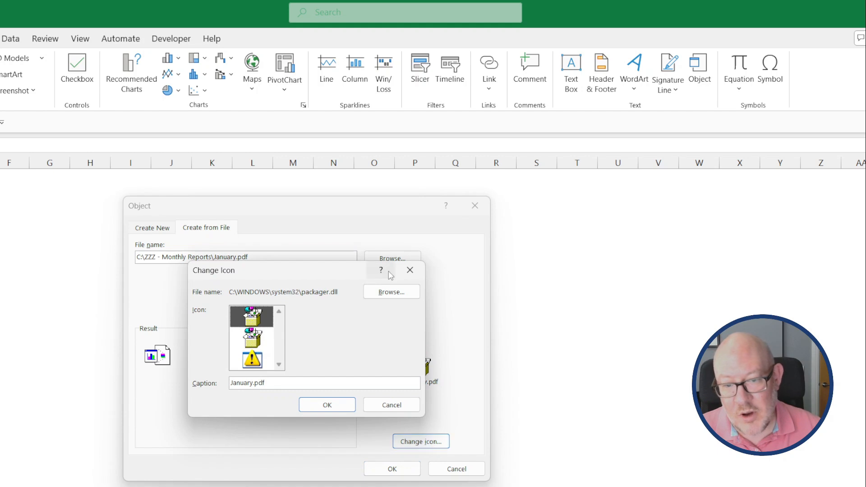
left_click(380, 294)
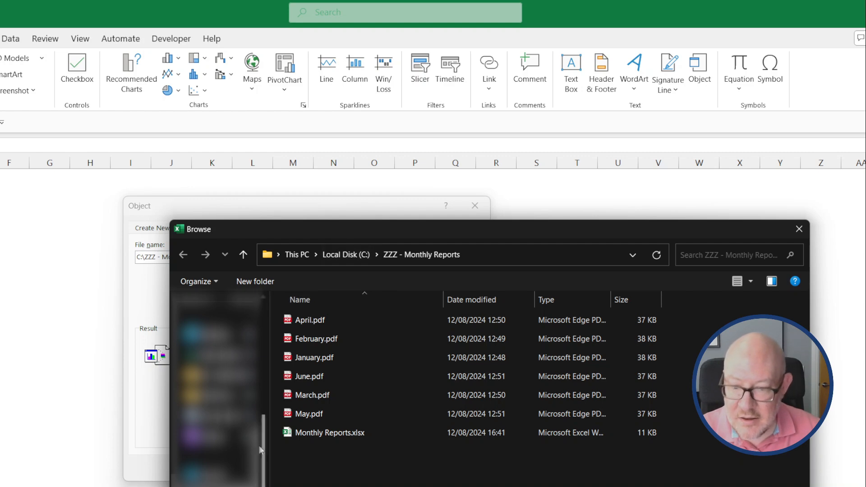
key("alt+Up")
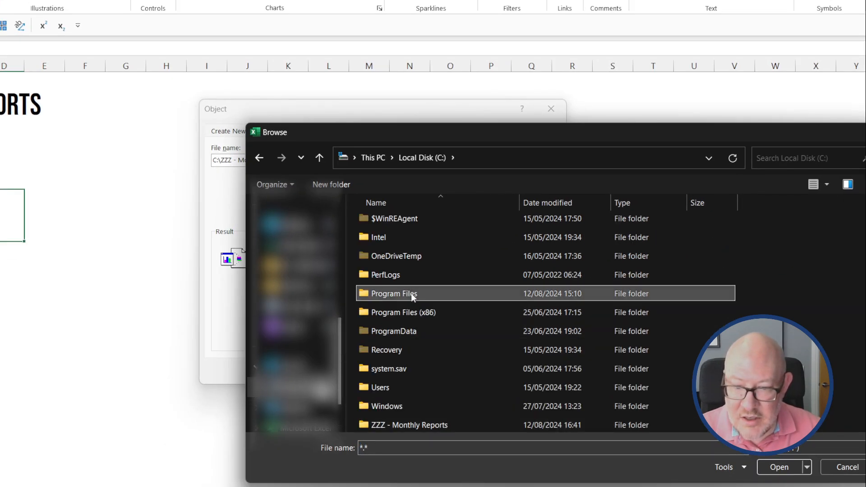
double_click(411, 294)
scroll(422, 329, "down", 2)
scroll(424, 329, "down", 5)
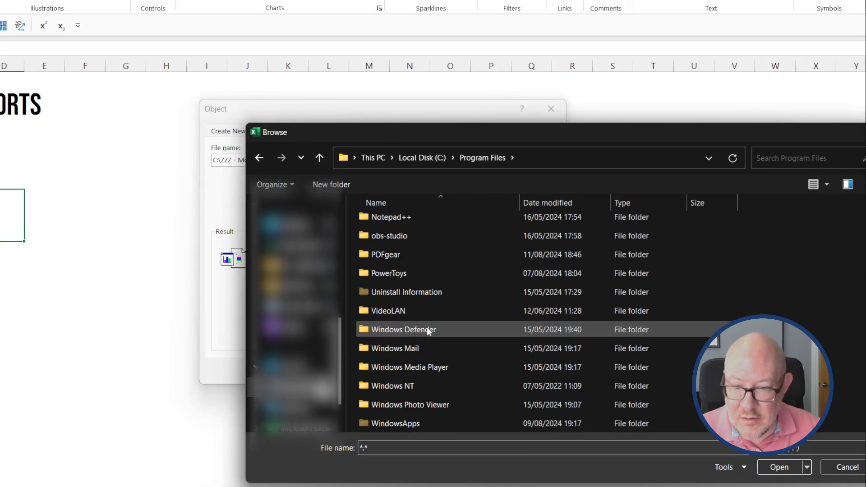
double_click(401, 256)
scroll(399, 369, "down", 10)
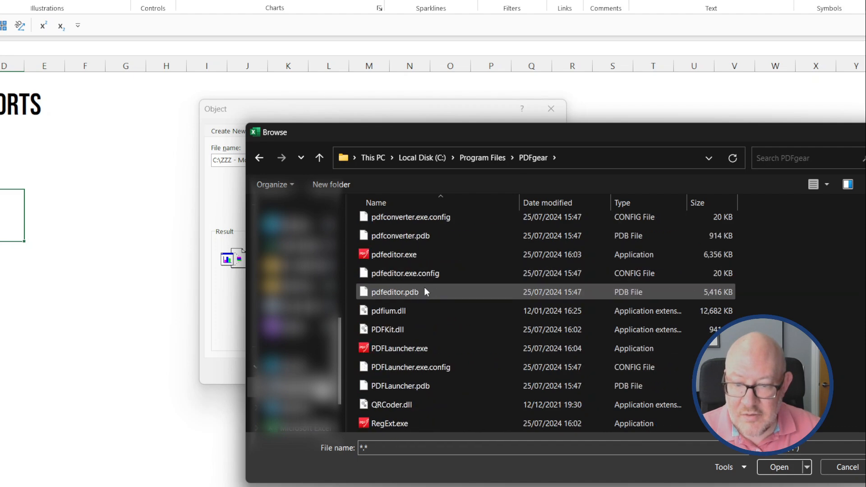
double_click(422, 350)
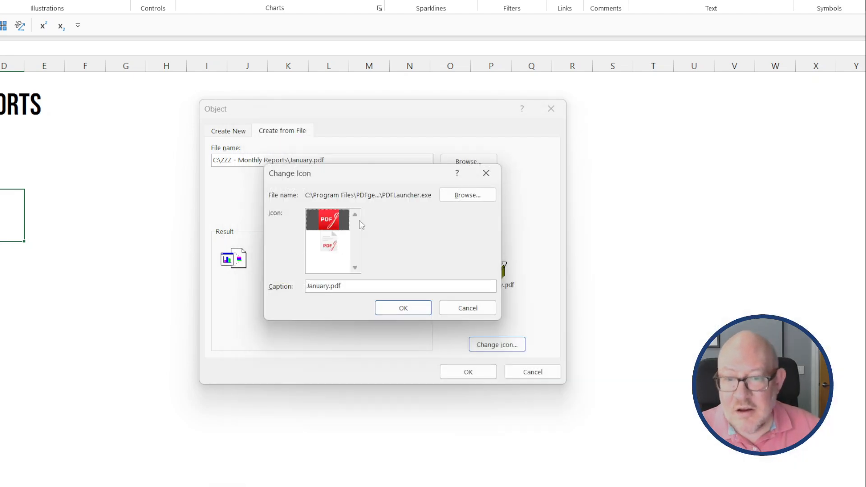
Pick the second PDF icon and set its caption to 'January Report'.
left_click(329, 249)
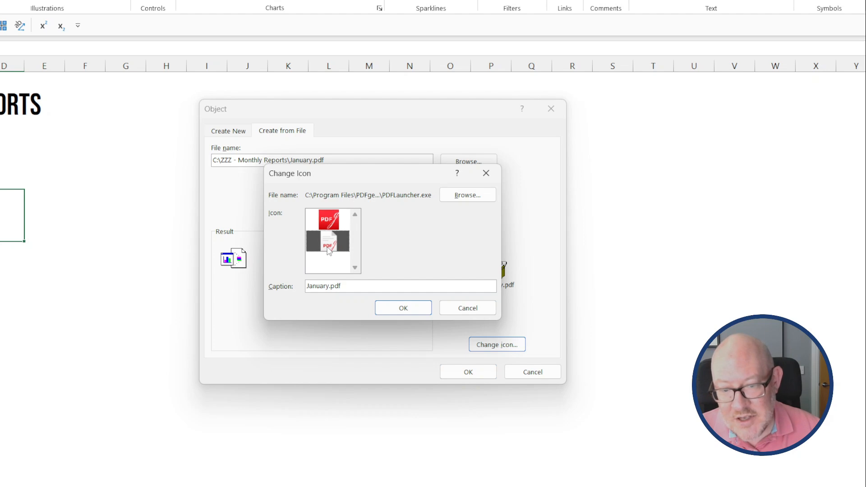
left_click(360, 288)
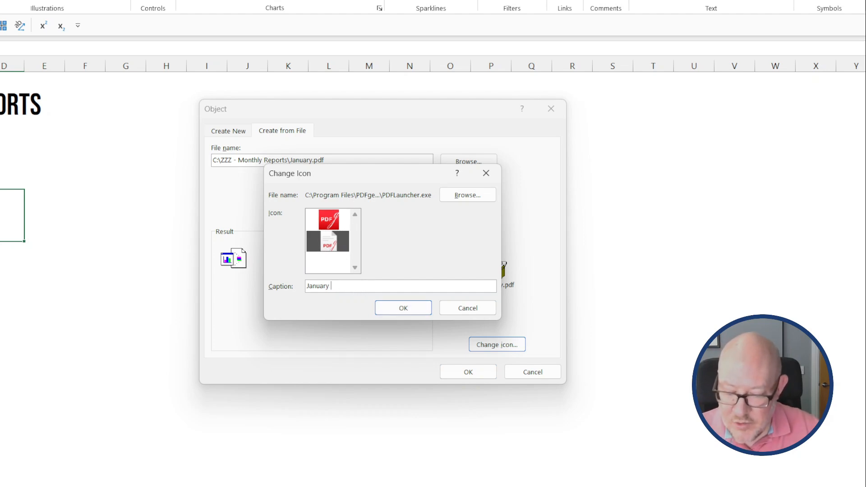
left_click(424, 312)
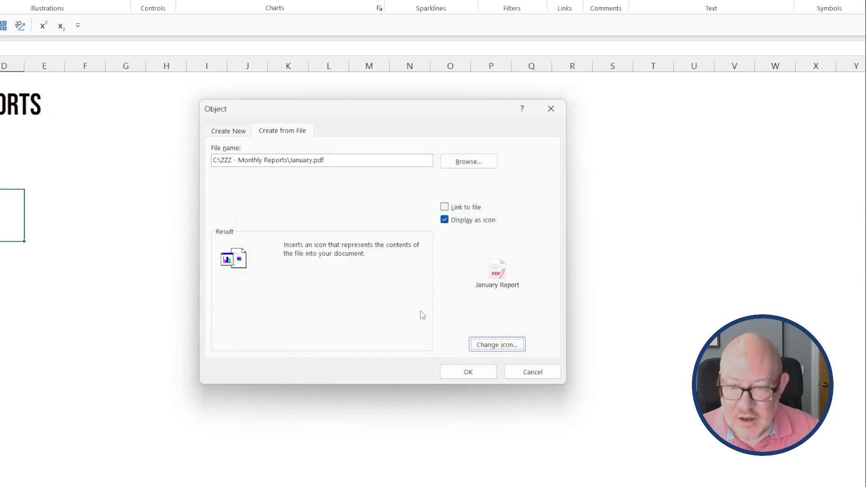
Insert the January Report icon into the JAN row, then double-click it to open January.pdf.
left_click(469, 371)
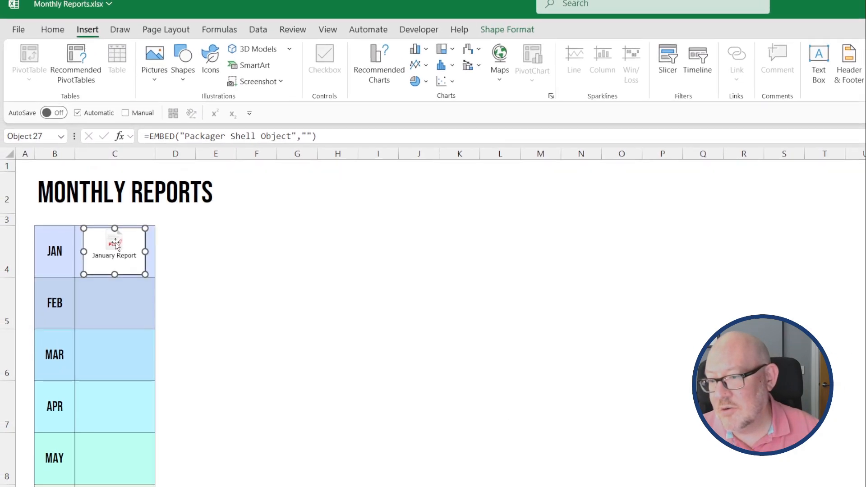
left_click(43, 220)
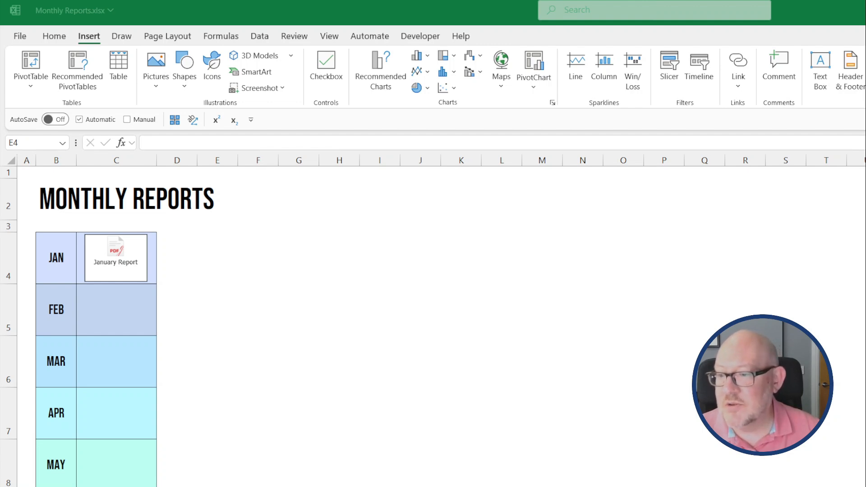
double_click(115, 261)
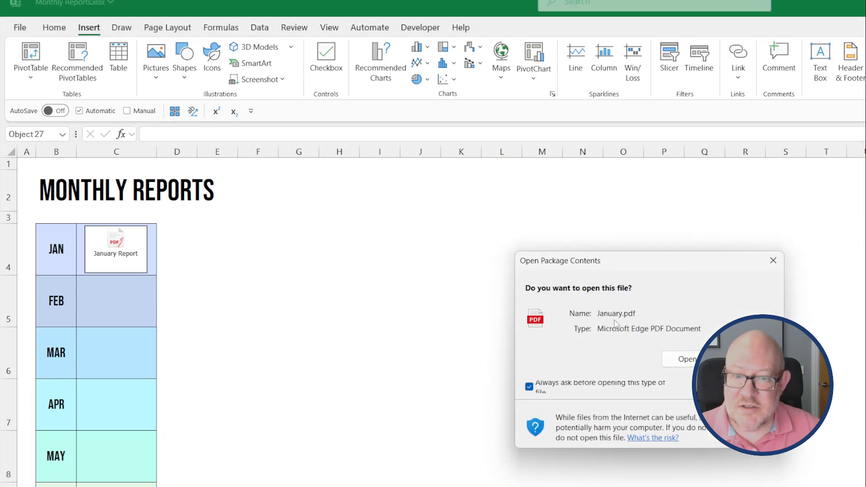
View January.pdf in Microsoft Edge, then close the Edge viewer to return.
left_click(689, 360)
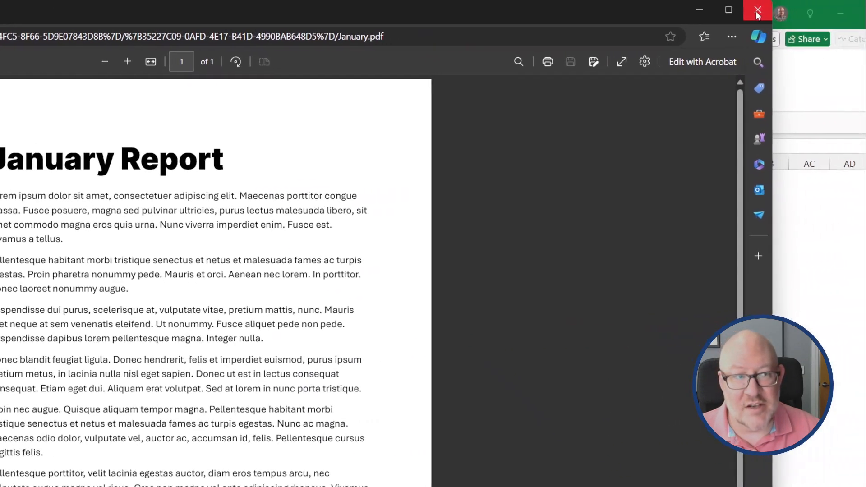
left_click(758, 12)
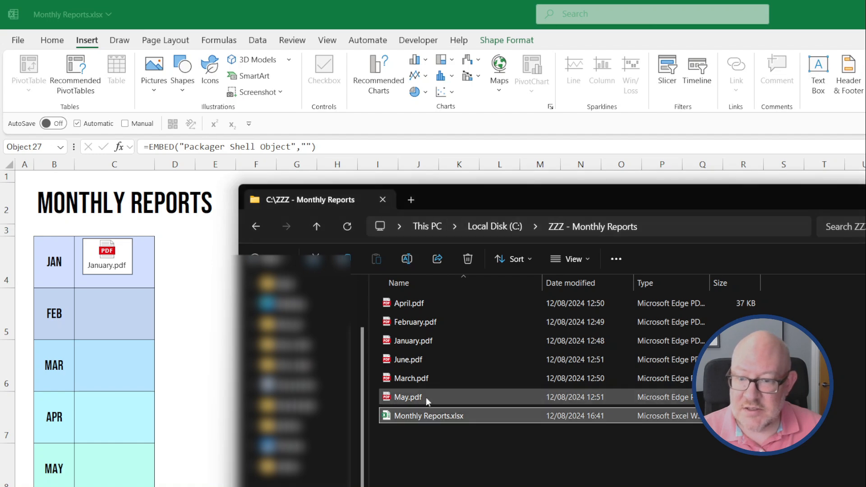
Make PDFgear the default app for PDFs using January.pdf, then close PDFgear and minimize Explorer.
left_click(410, 341)
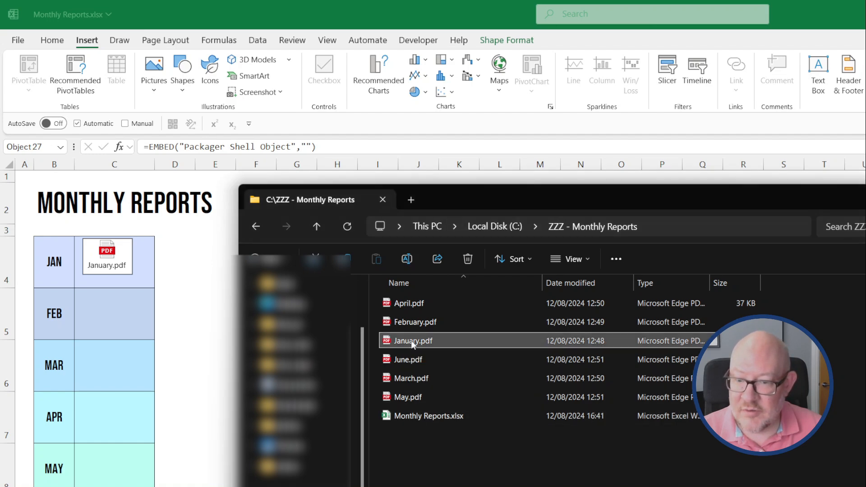
right_click(410, 340)
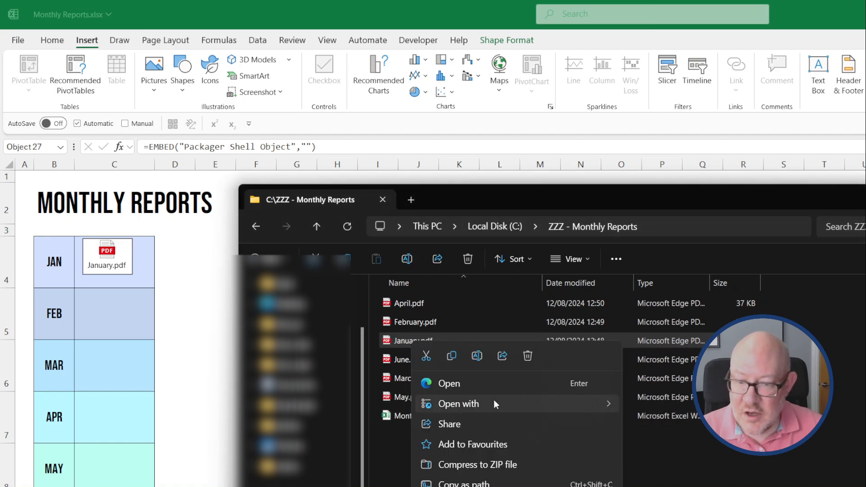
mouse_move(494, 402)
left_click(530, 377)
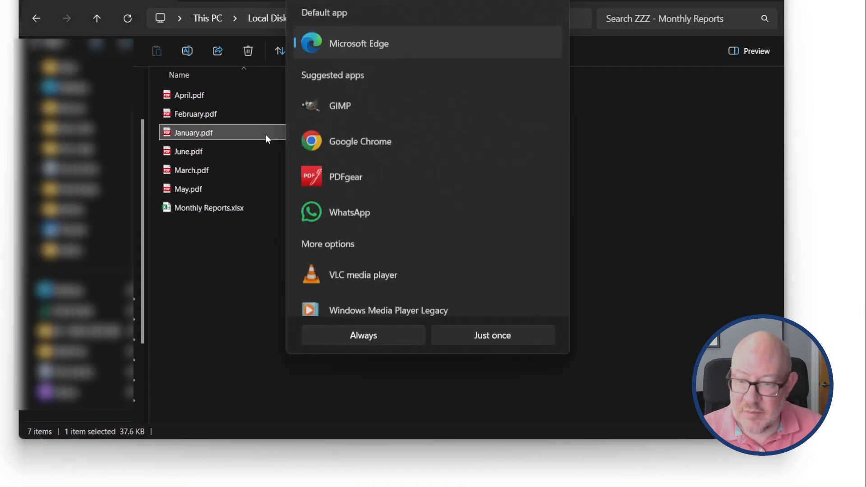
left_click(345, 174)
left_click(378, 335)
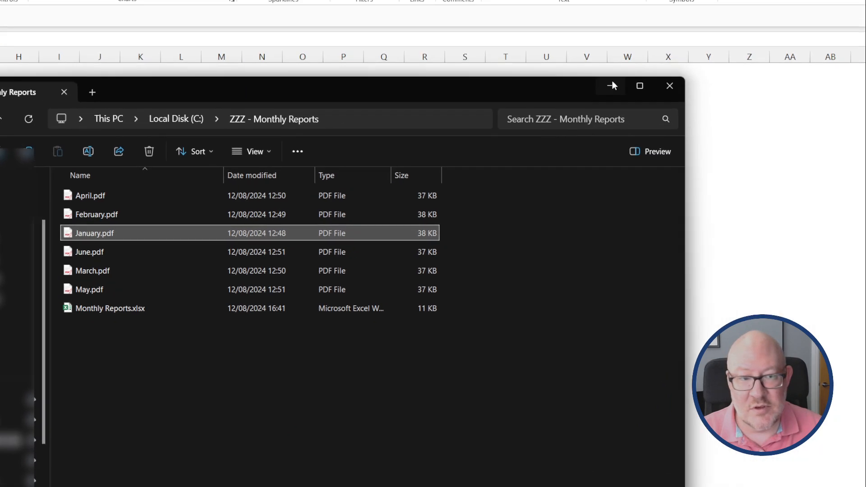
left_click(613, 85)
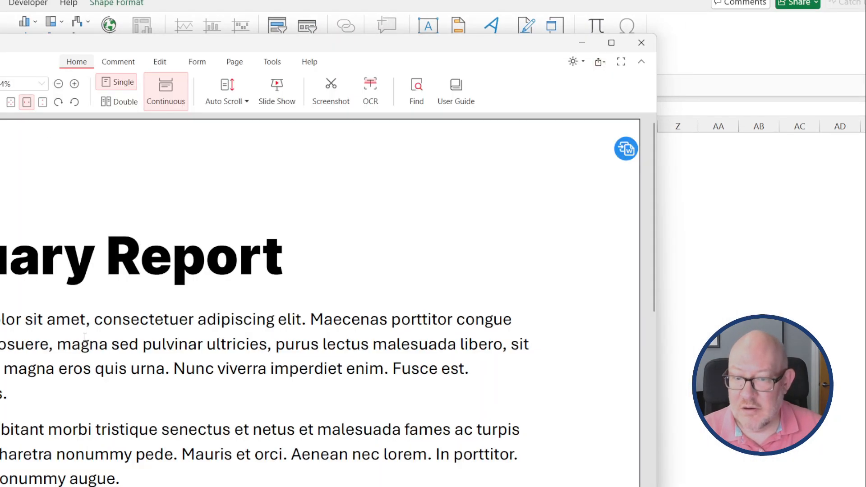
left_click(641, 43)
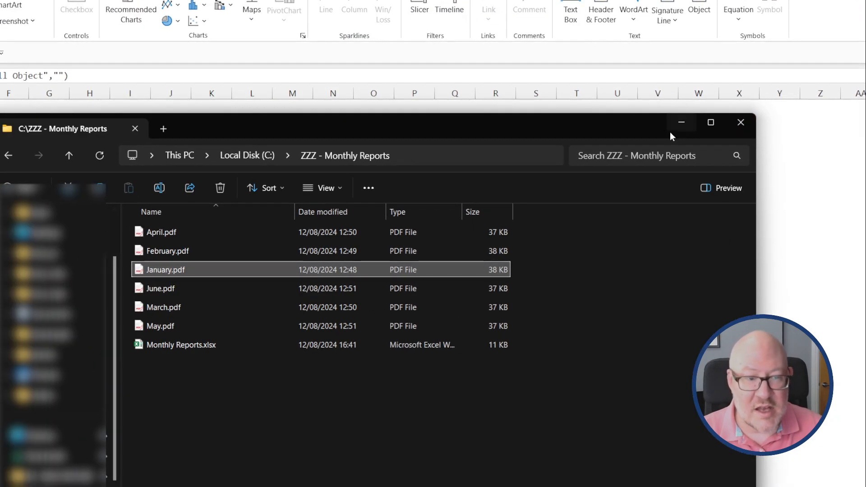
left_click(680, 121)
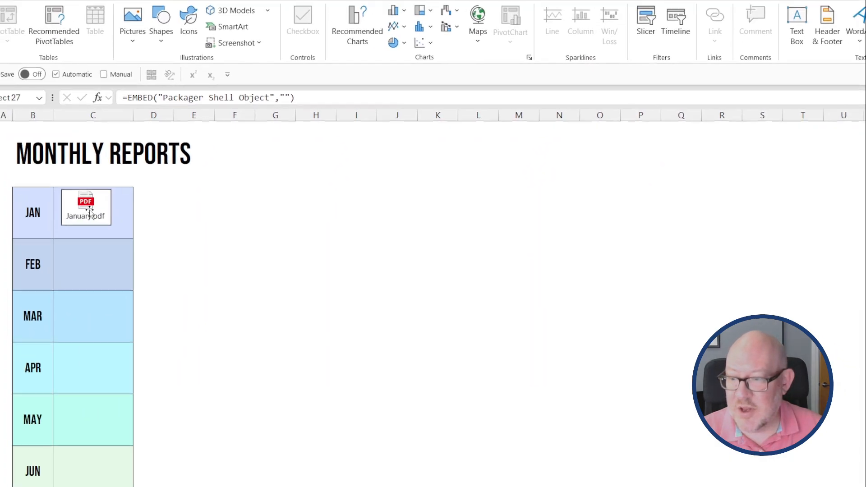
double_click(90, 211)
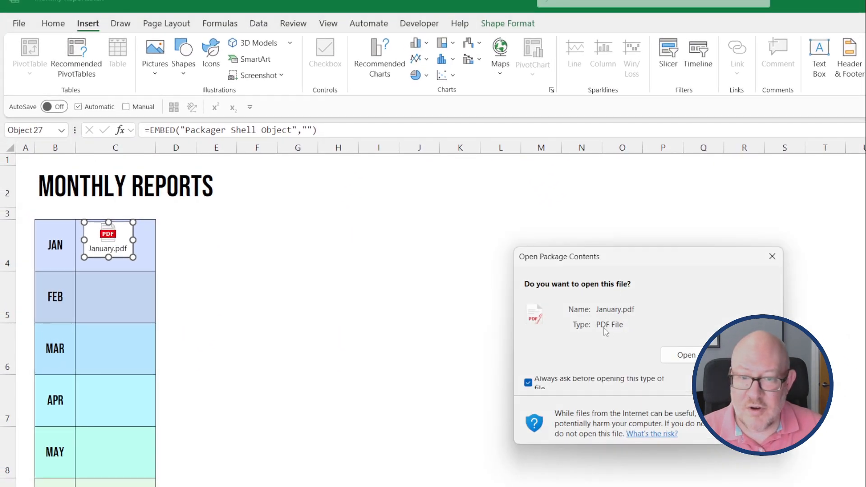
left_click(677, 355)
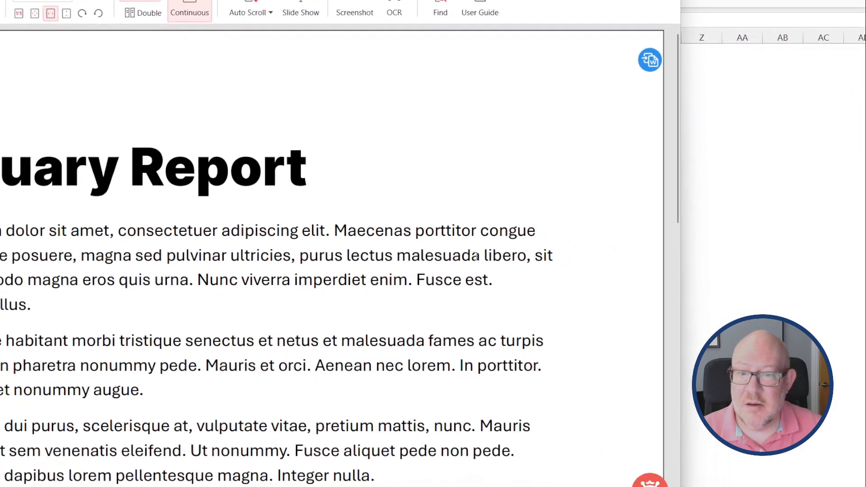
left_click(607, 54)
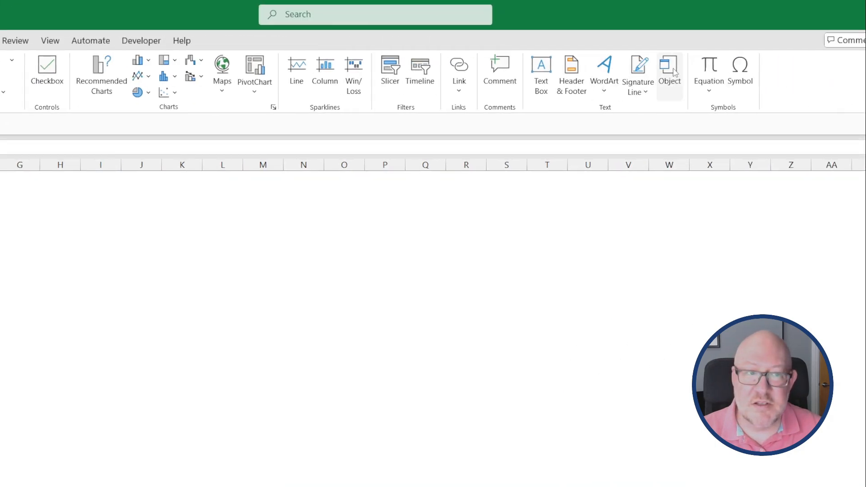
Pick February.pdf in Insert Object's Create from File, set to display as an icon.
left_click(675, 72)
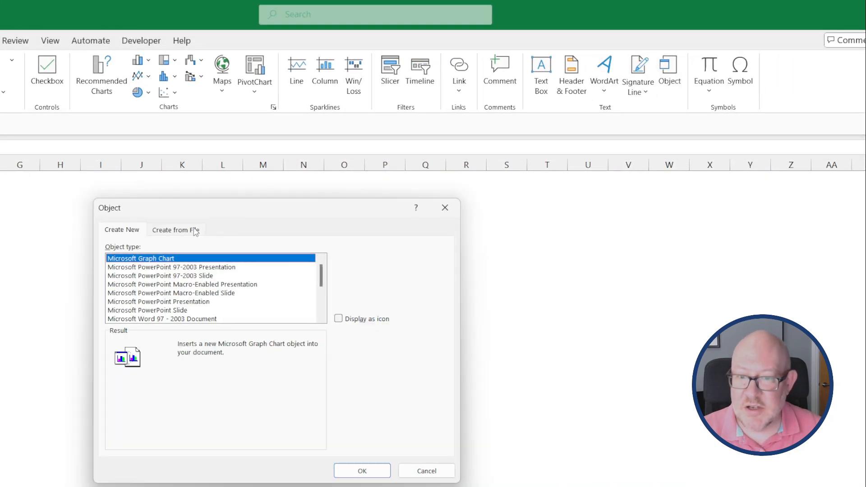
left_click(195, 230)
left_click(348, 260)
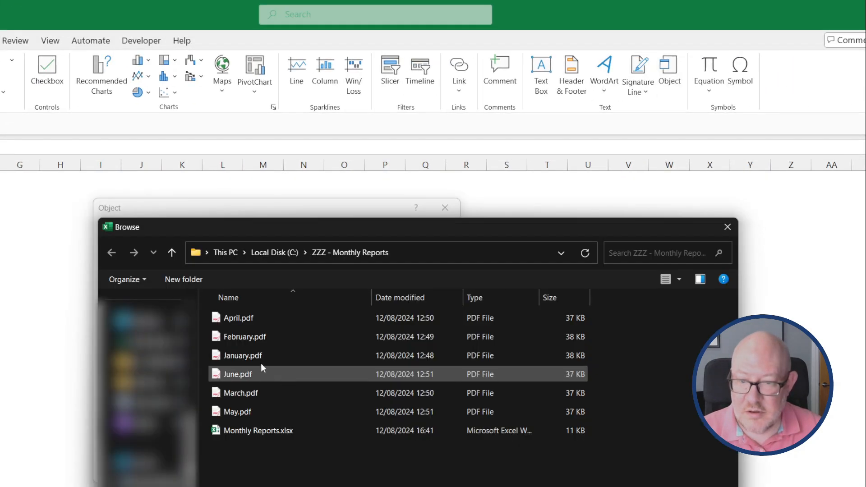
double_click(235, 336)
left_click(337, 320)
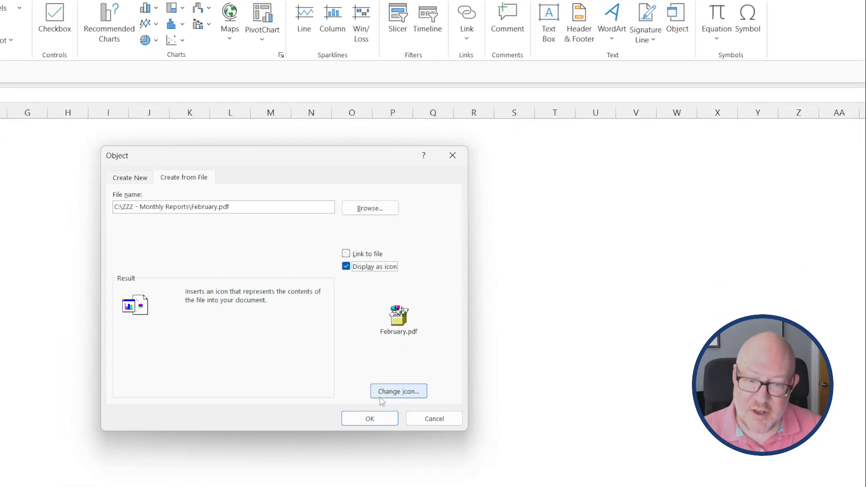
Load the icon choices from C:\Program Files\PDFgear\PDFLauncher.exe in Change Icon.
left_click(395, 392)
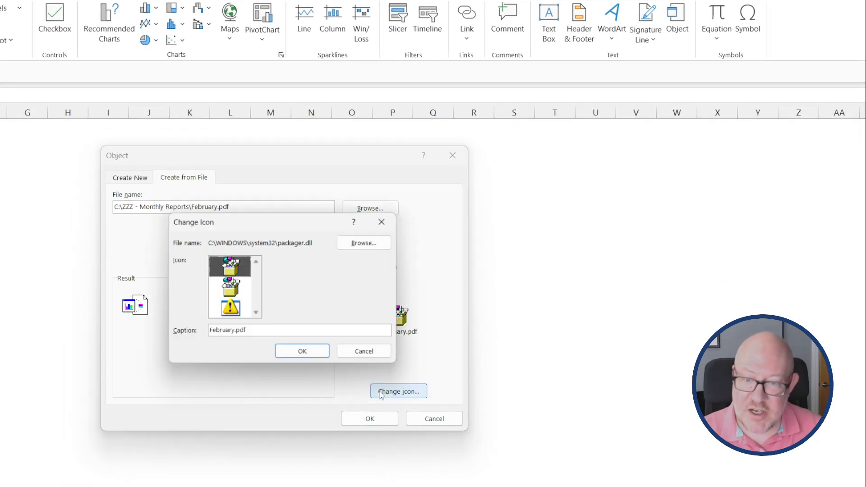
left_click(369, 242)
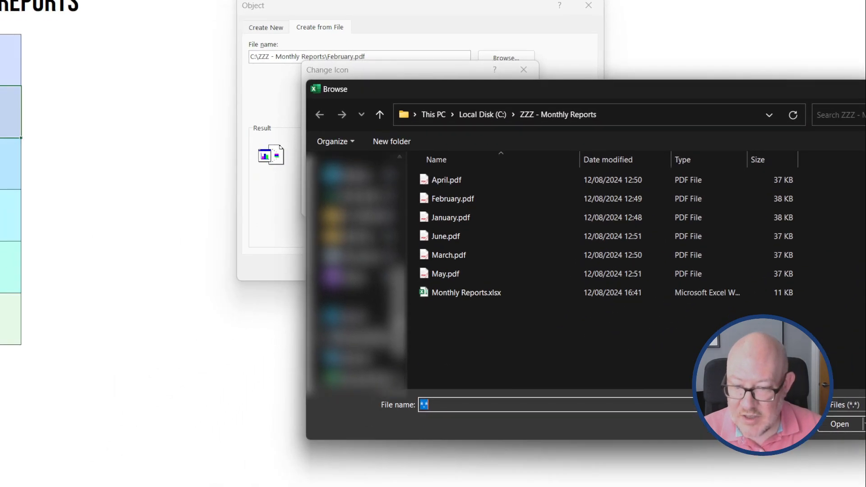
left_click(357, 337)
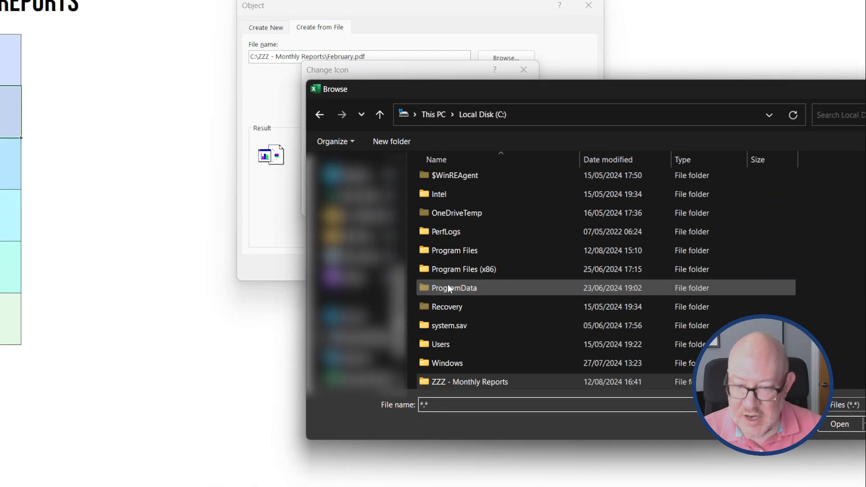
double_click(477, 250)
scroll(479, 303, "down", 5)
scroll(478, 305, "up", 4)
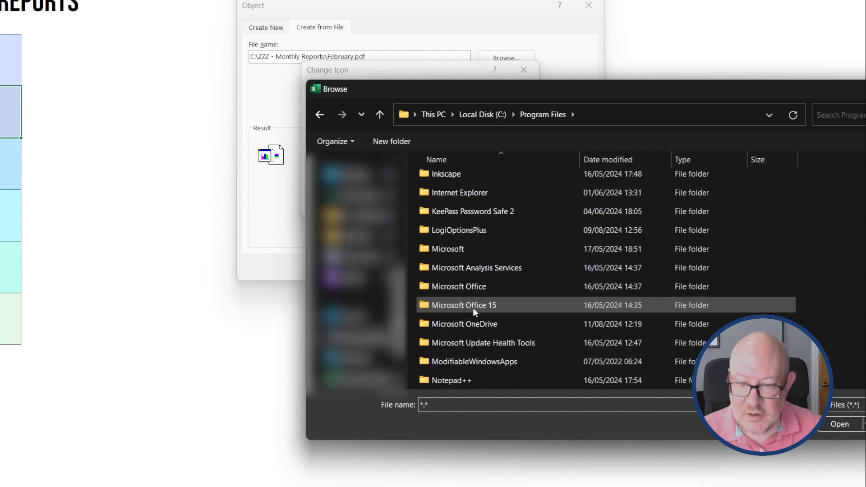
scroll(473, 308, "down", 3)
double_click(465, 250)
scroll(453, 317, "down", 15)
left_click(478, 363)
double_click(477, 361)
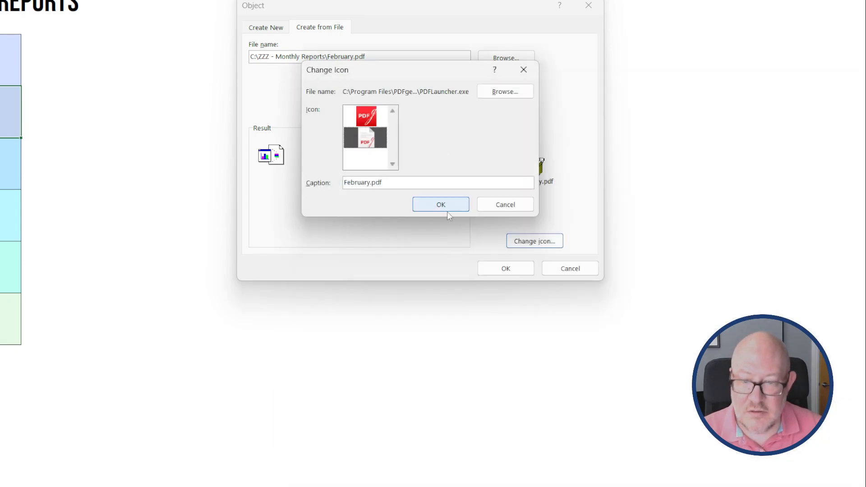
Embed February.pdf with the PDF icon, then browse Create New types and return to Create from File.
left_click(520, 274)
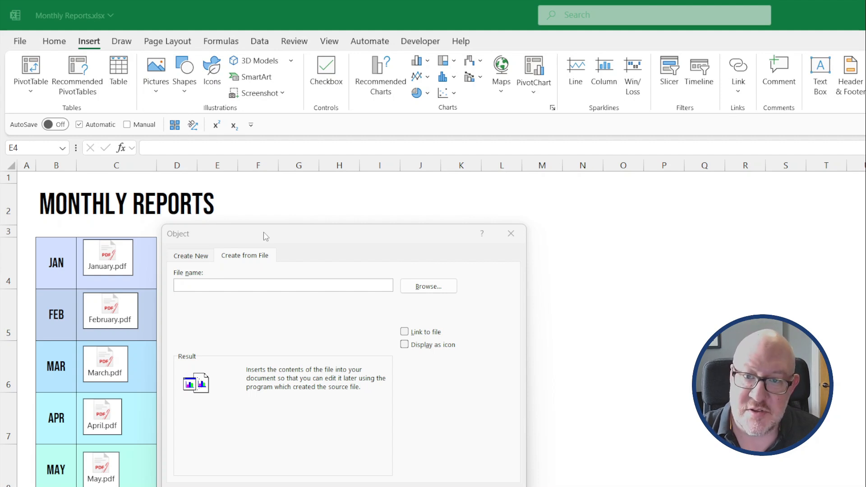
left_click(207, 253)
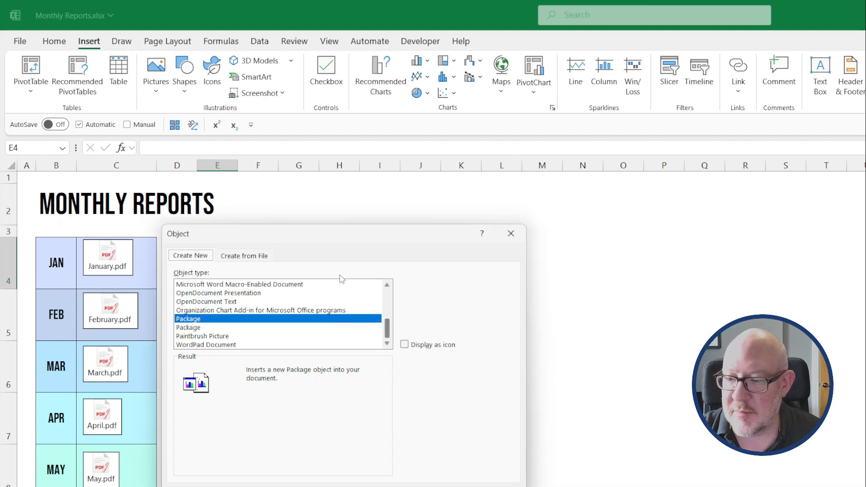
left_click_drag(387, 336, 388, 338)
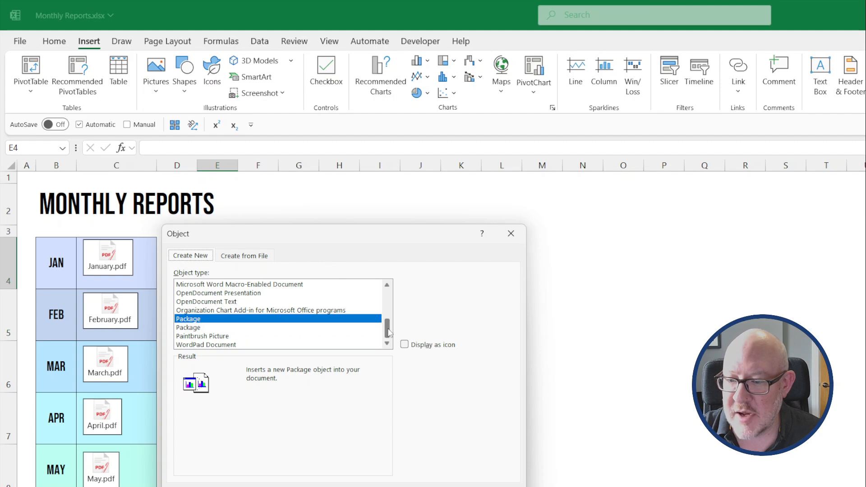
left_click(247, 260)
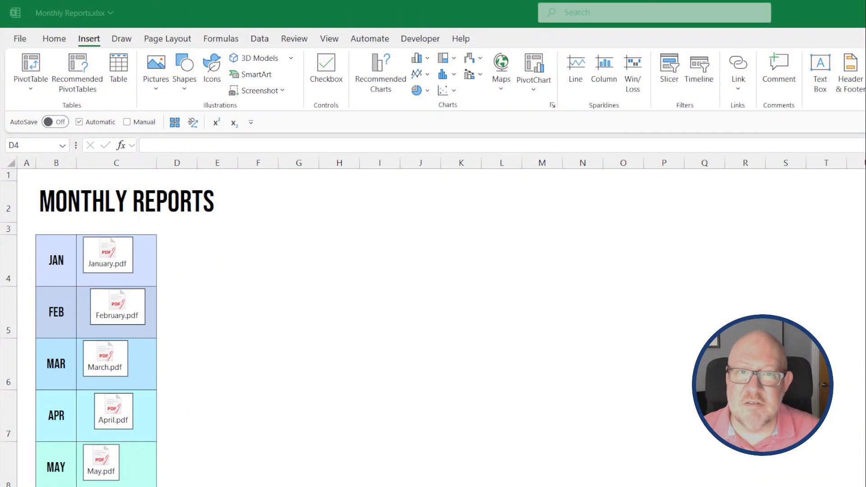
left_click(175, 264)
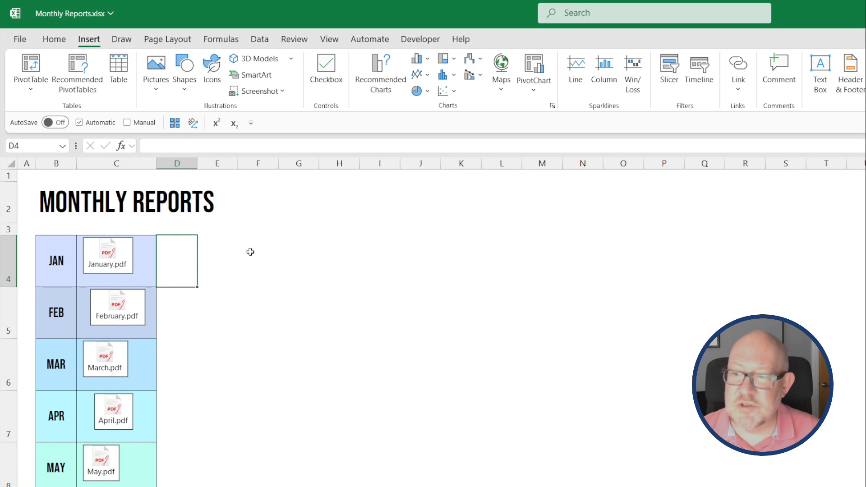
left_click(609, 73)
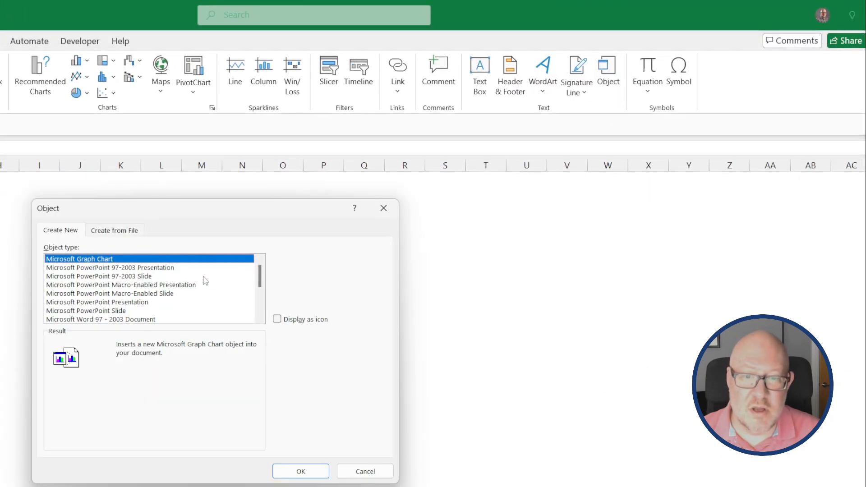
left_click(114, 231)
left_click(301, 260)
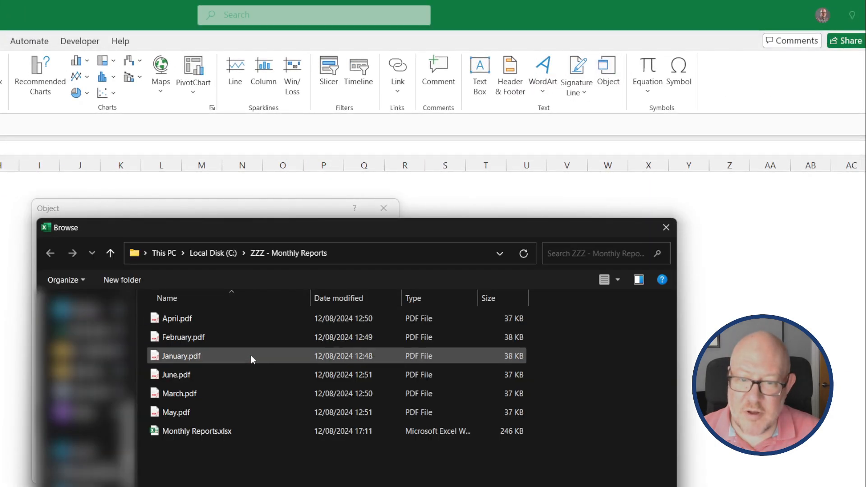
double_click(174, 318)
left_click(284, 319)
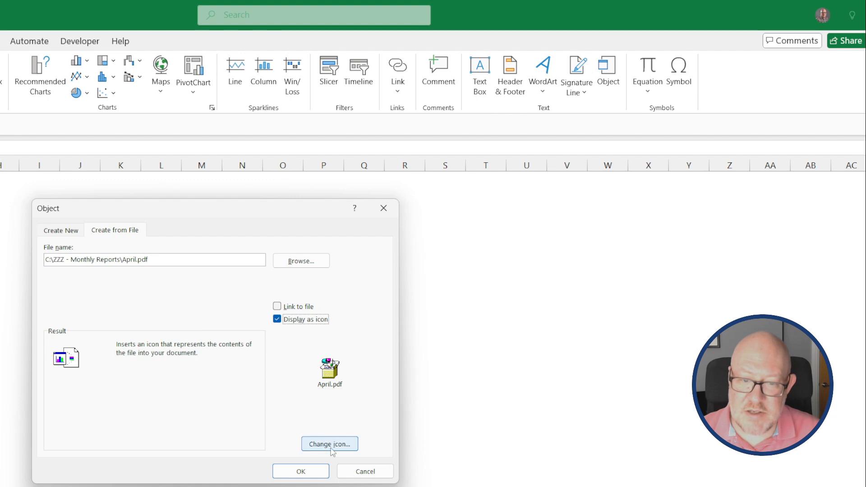
left_click(330, 447)
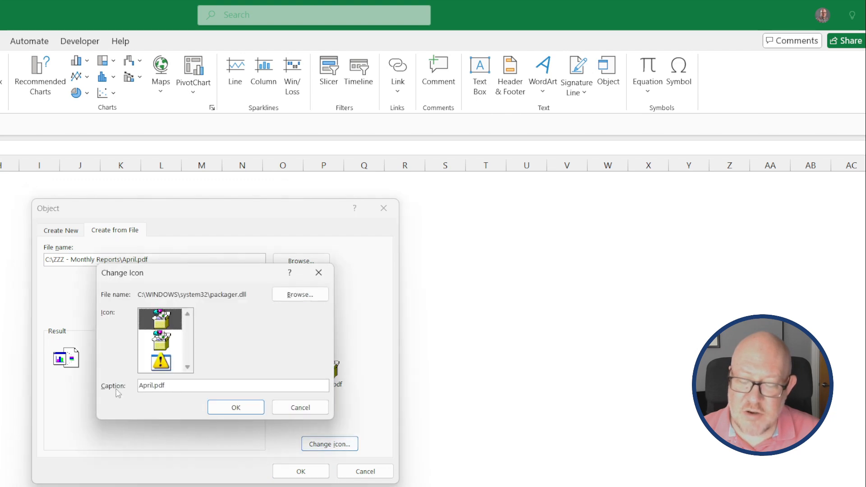
left_click(300, 409)
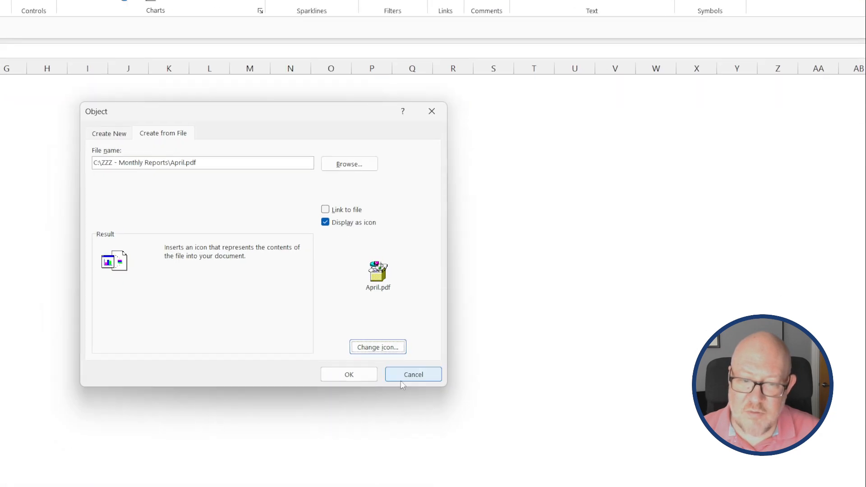
left_click(410, 374)
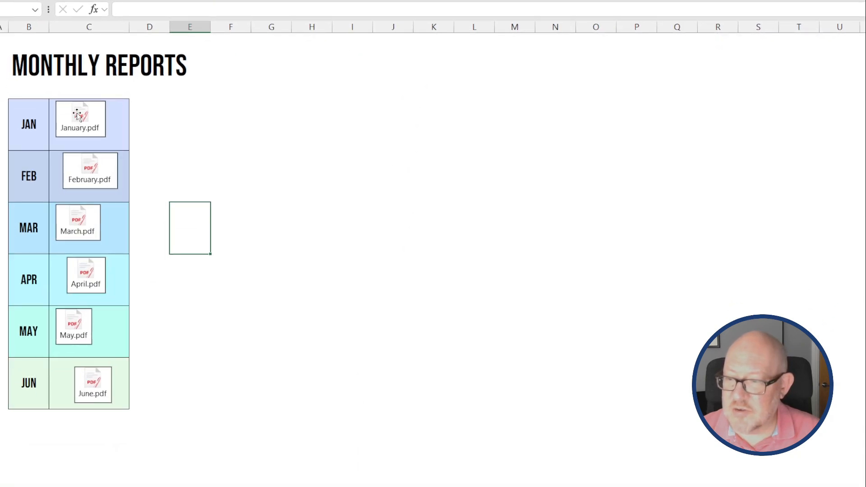
Select all six PDF icons, June through January, and align their left edges.
left_click(103, 393)
left_click(82, 333, "ctrl")
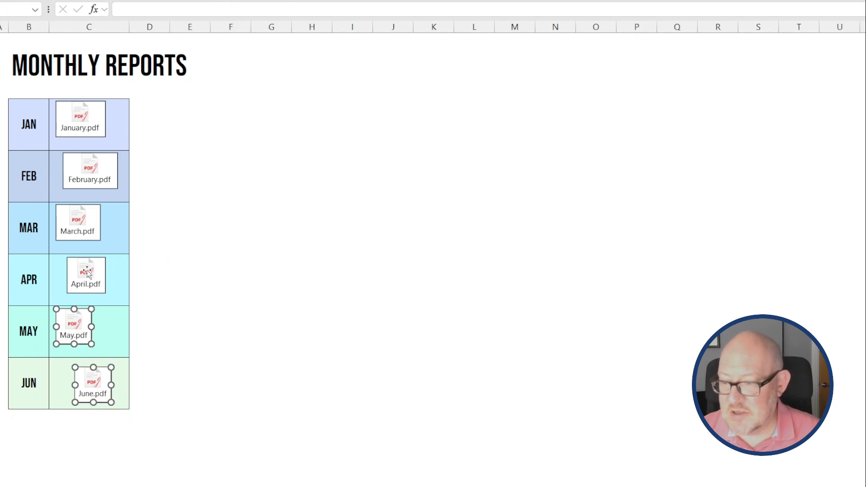
left_click(88, 273, "ctrl")
left_click(80, 219, "ctrl")
left_click(86, 178, "ctrl")
left_click(93, 113, "ctrl")
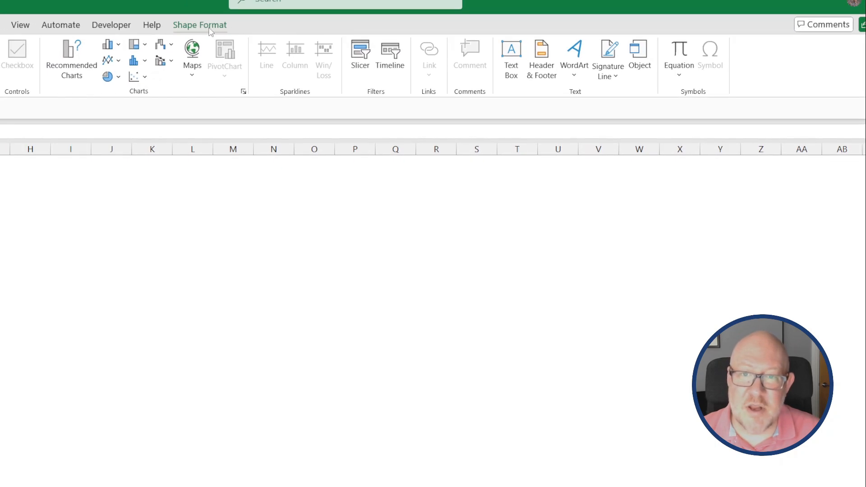
left_click(210, 26)
left_click(613, 66)
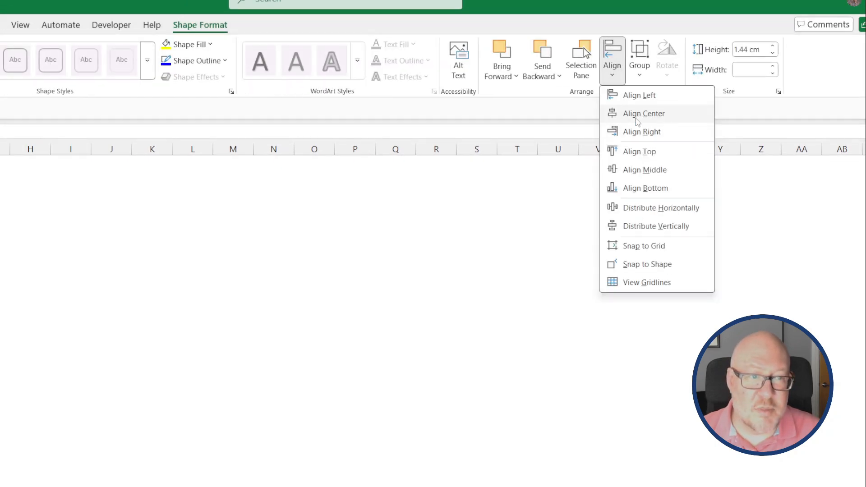
left_click(613, 94)
Distribute the six icons vertically, deselect them, and start embedding an existing file in Word.
left_click(613, 74)
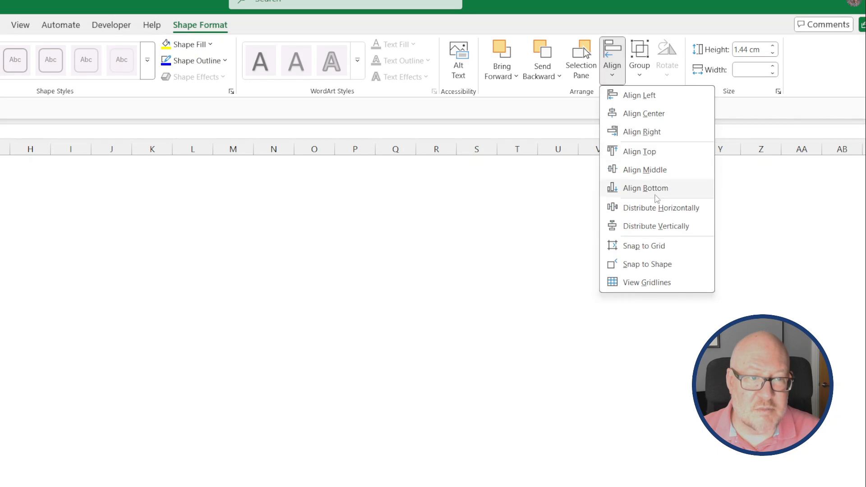
left_click(654, 226)
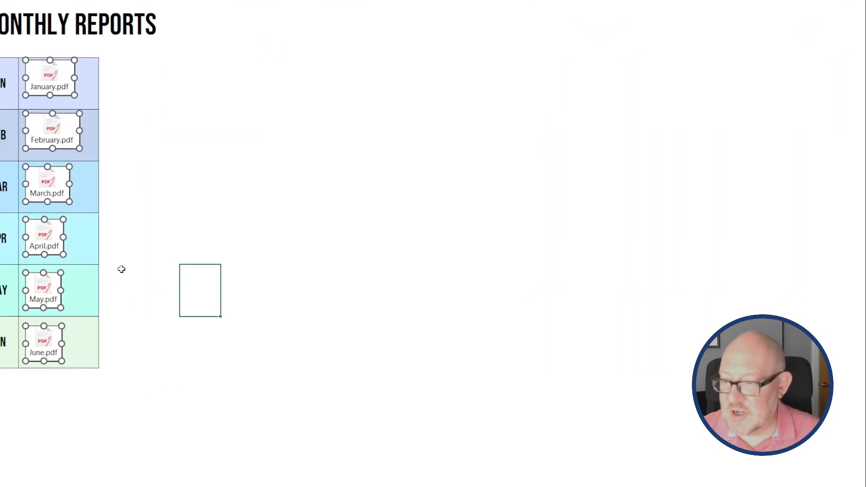
key("Escape")
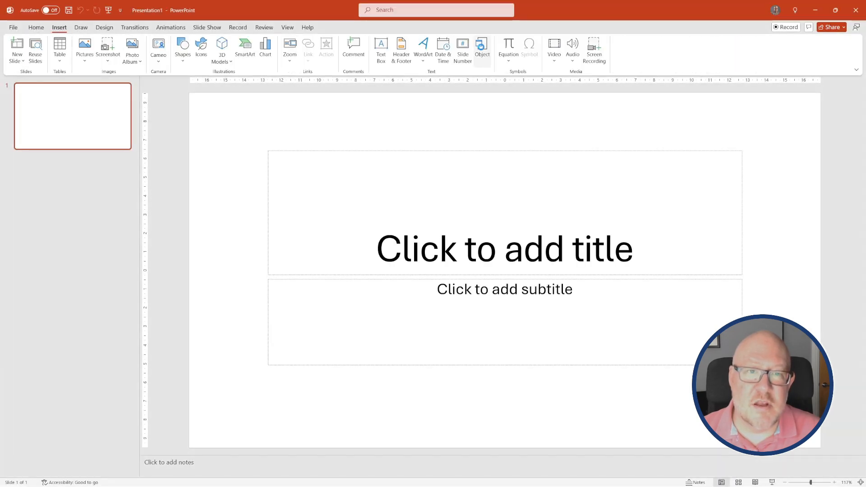
left_click(482, 45)
left_click(354, 218)
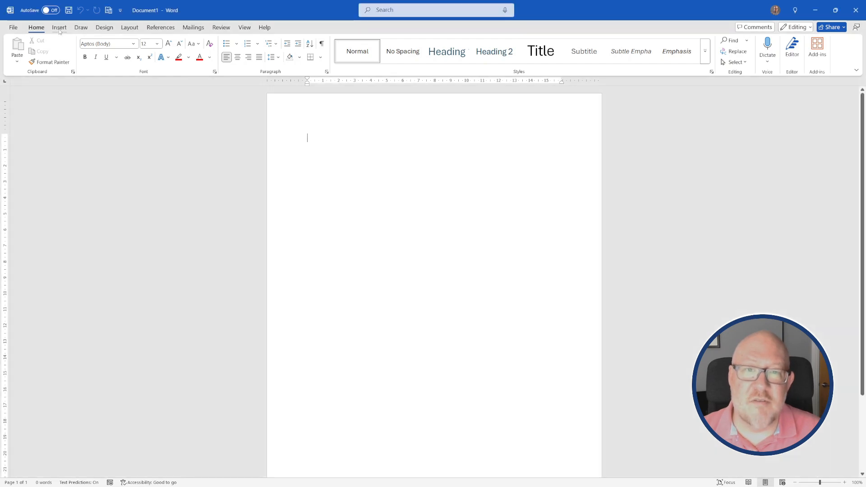
Open Word's Insert Object dialog on Create from File with Display as icon ticked.
left_click(59, 27)
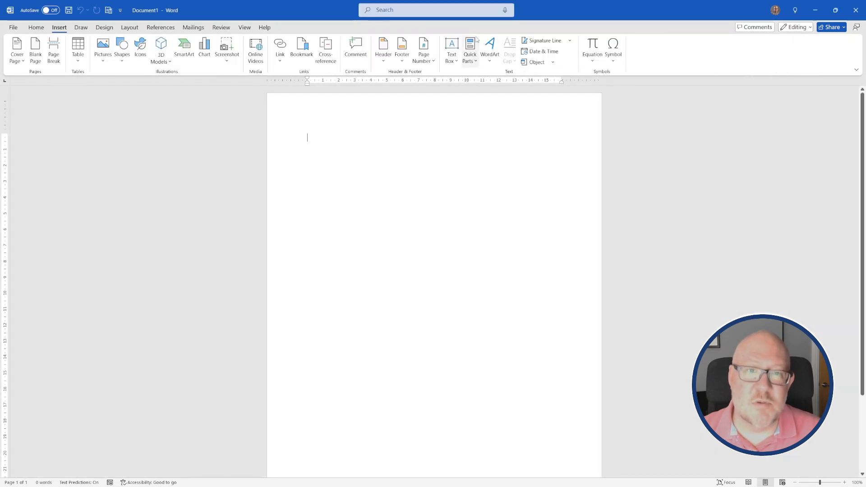
left_click(542, 62)
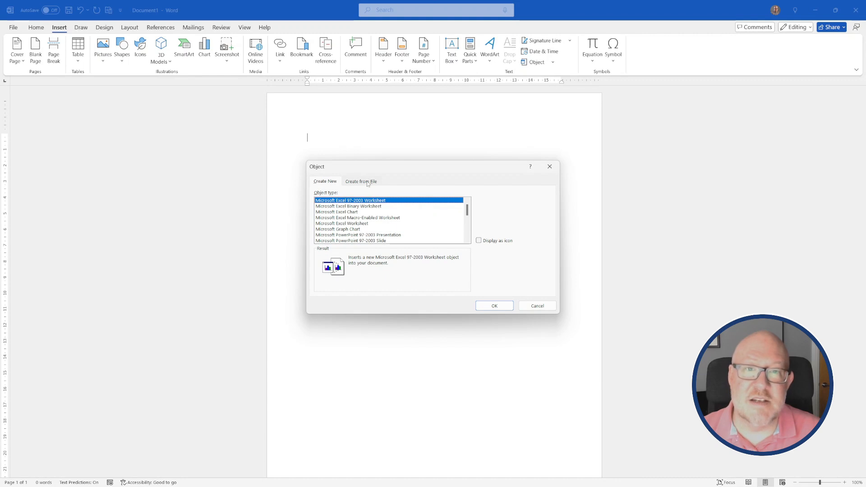
left_click(368, 182)
left_click(479, 241)
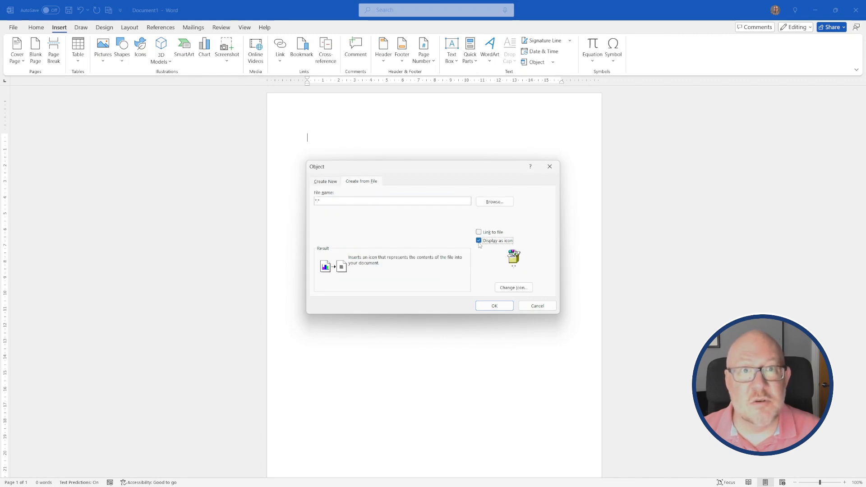